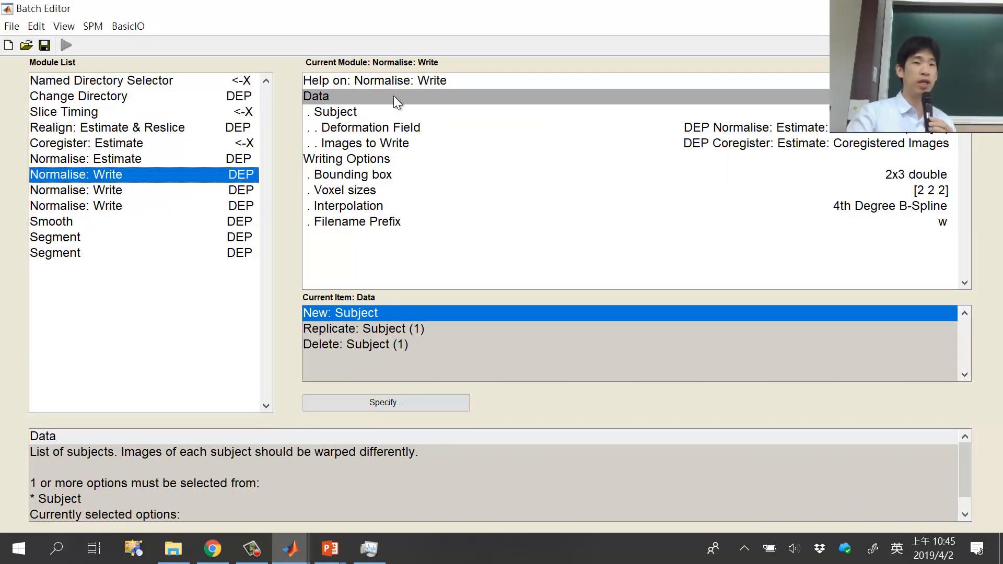
Set the Deformation Field dependency of the first Normalise: Write module to Normalise: Estimate: Deformation (Subj 1).
{"action": "left_click", "coordinate": [373, 131]}
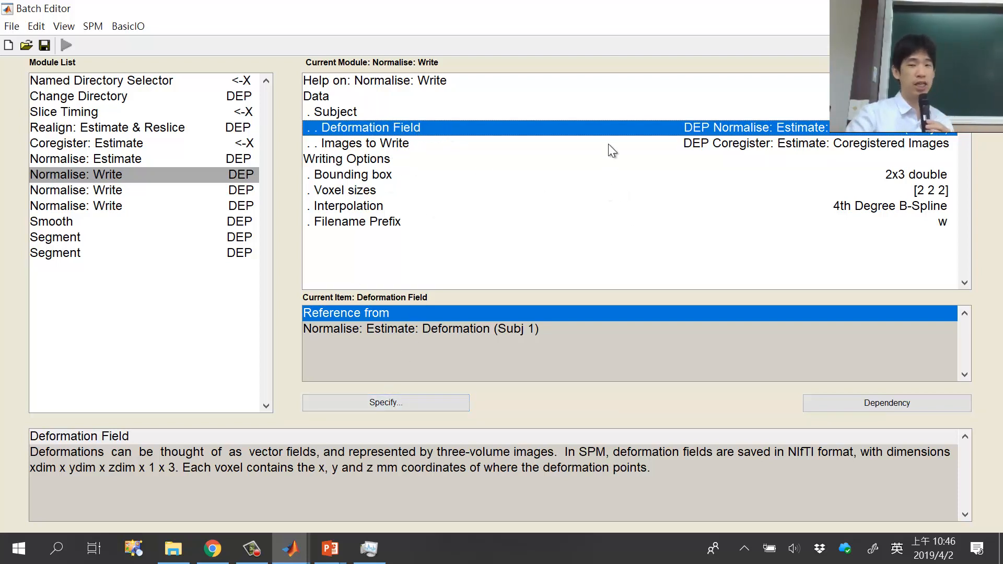
{"action": "left_click", "coordinate": [881, 405]}
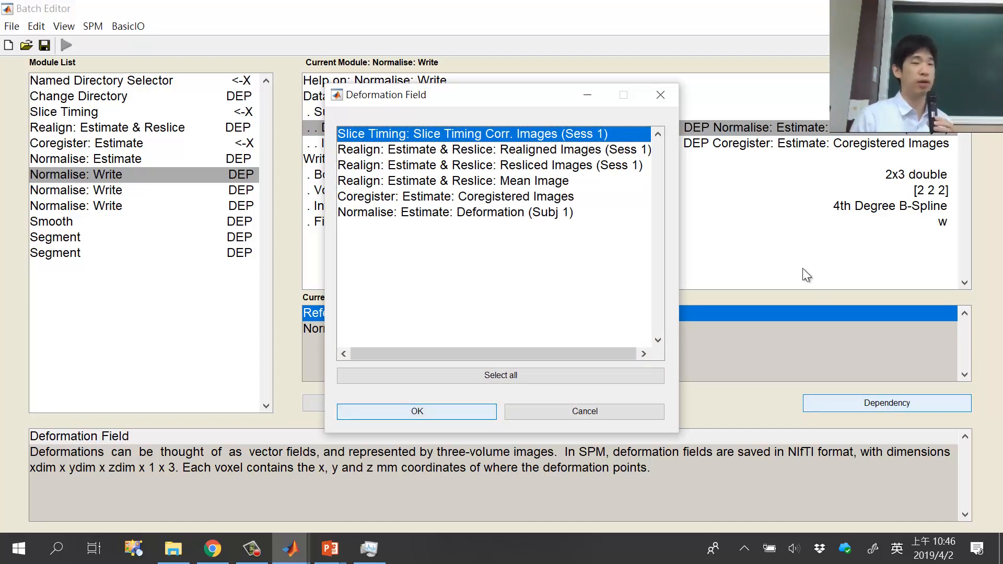
{"action": "left_click", "coordinate": [422, 218]}
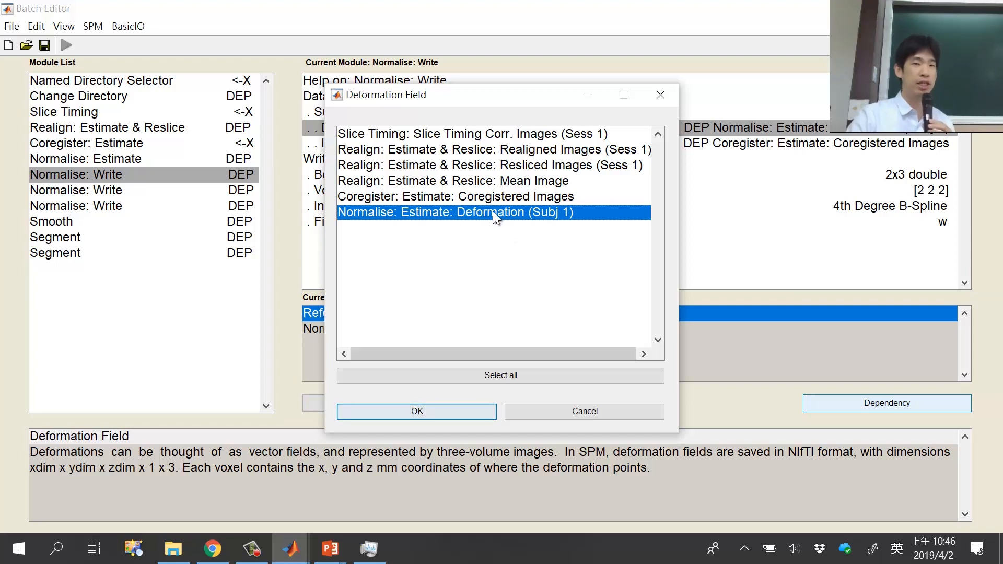
{"action": "left_click", "coordinate": [437, 411]}
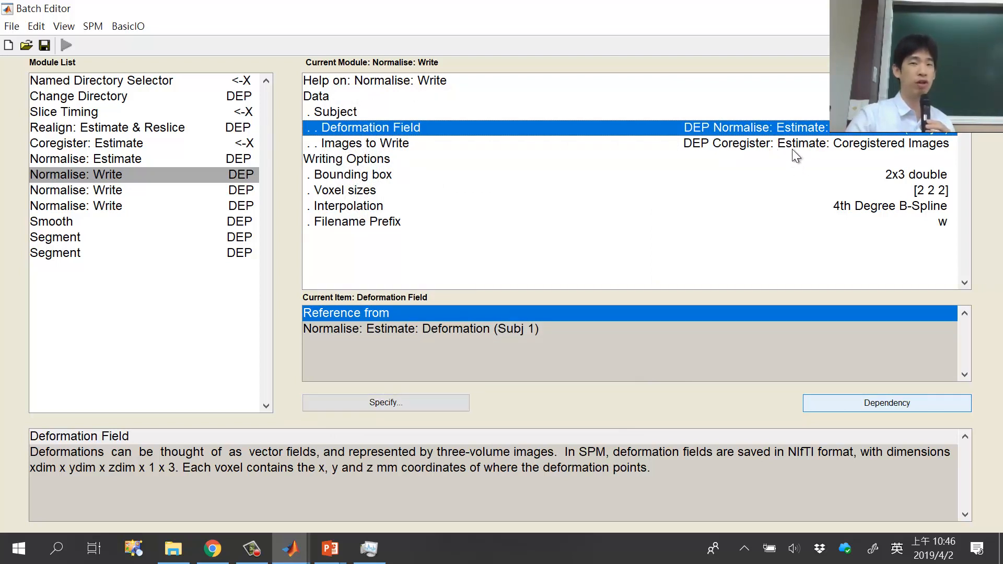
Set the first Normalise: Write module's Images to Write dependency to Coregister: Estimate: Coregistered Images.
{"action": "left_click", "coordinate": [392, 143]}
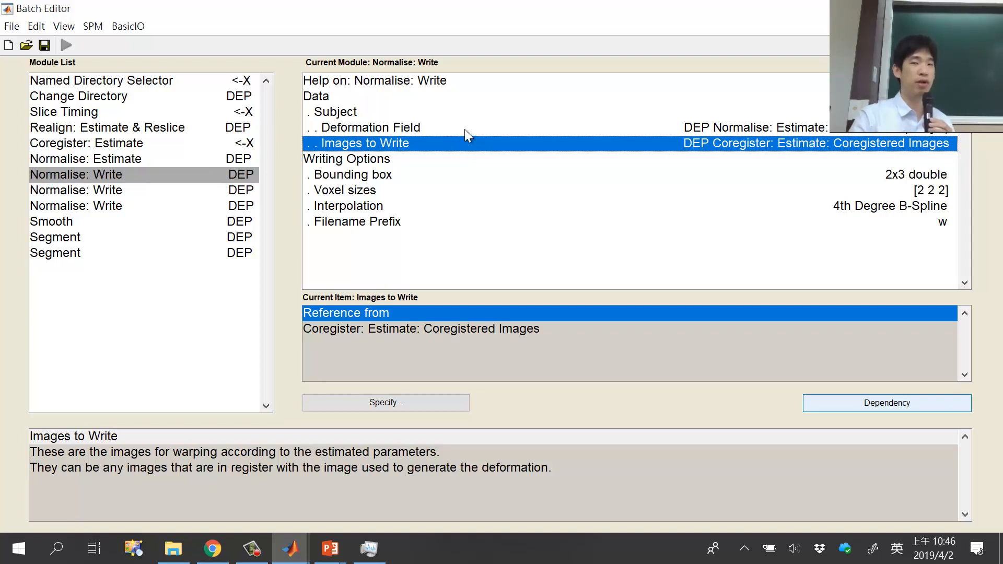
{"action": "double_click", "coordinate": [703, 140]}
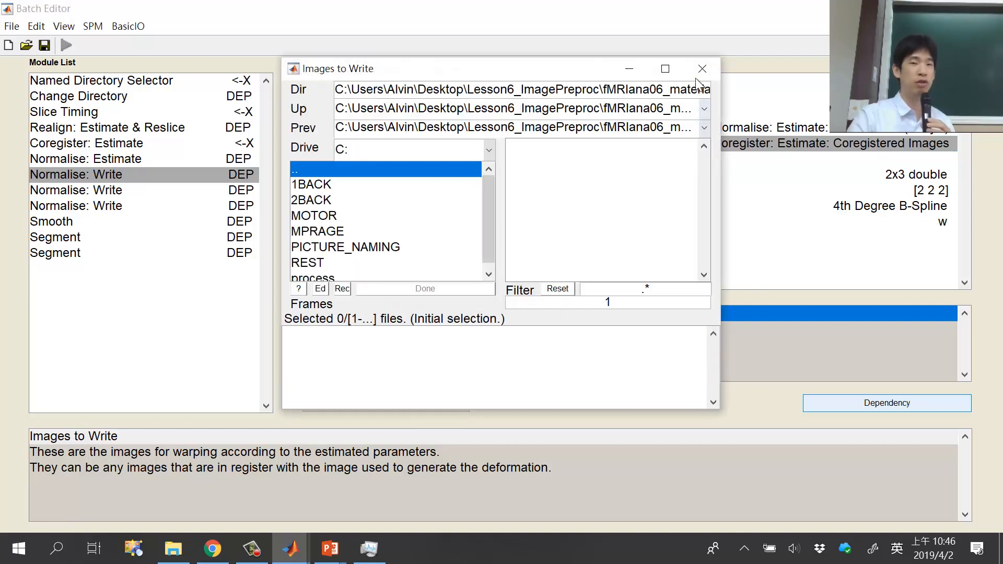
{"action": "left_click", "coordinate": [699, 67]}
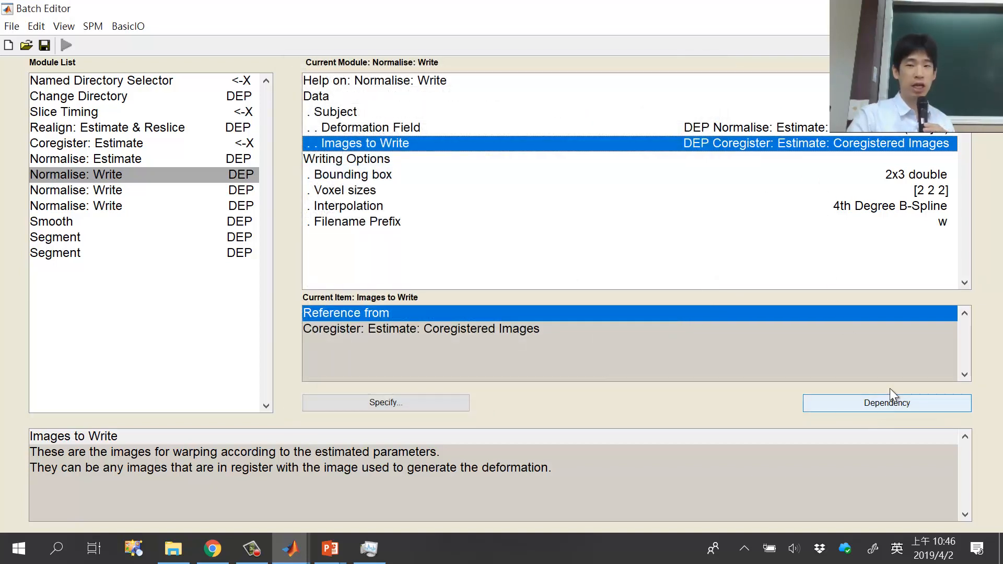
{"action": "left_click", "coordinate": [879, 405]}
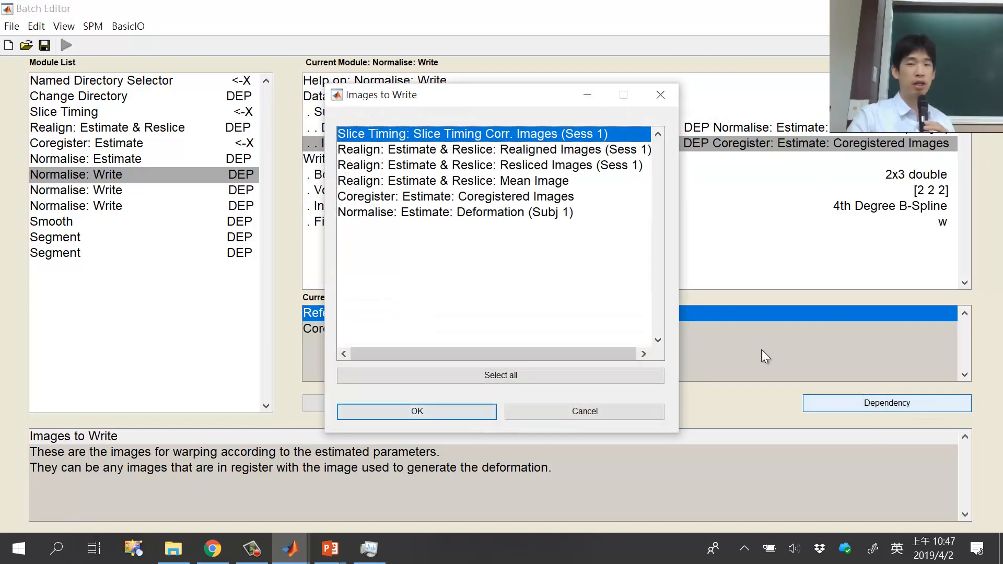
{"action": "left_click", "coordinate": [394, 196]}
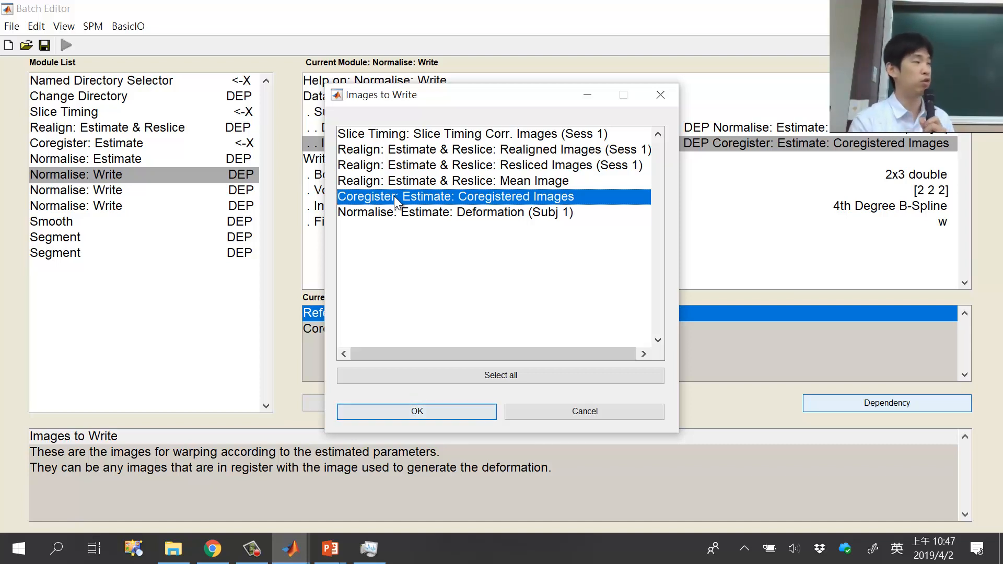
{"action": "left_click", "coordinate": [424, 411]}
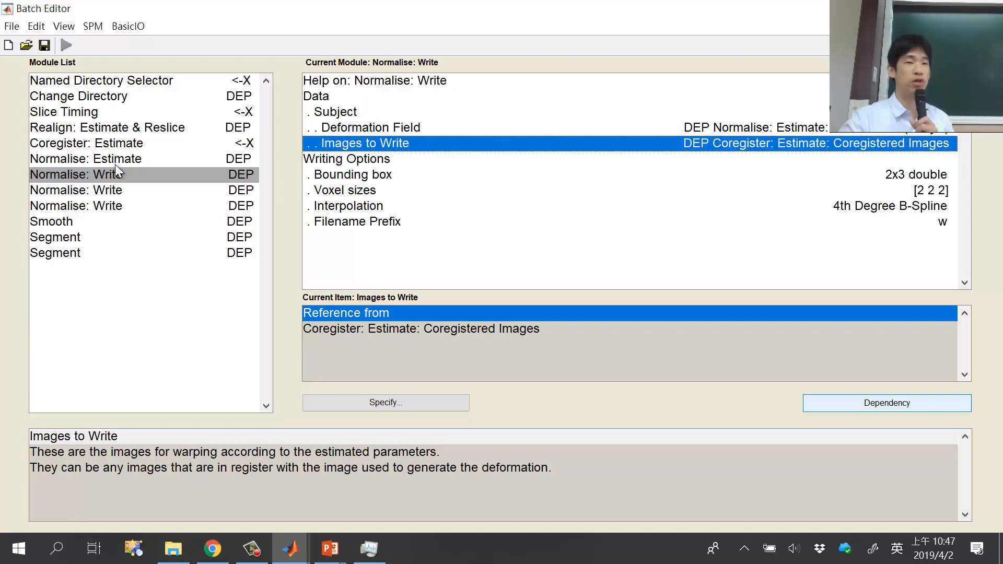
In the second Normalise: Write module, check the Deformation Field and set Images to Write to Realign: Estimate & Reslice: Realigned Images (Sess 1).
{"action": "left_click", "coordinate": [156, 192]}
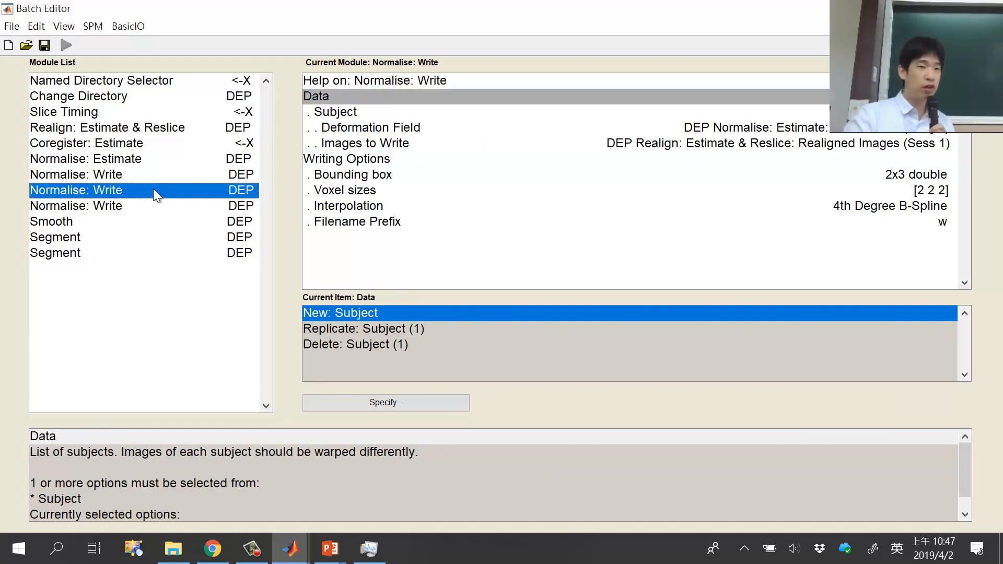
{"action": "left_click", "coordinate": [442, 131]}
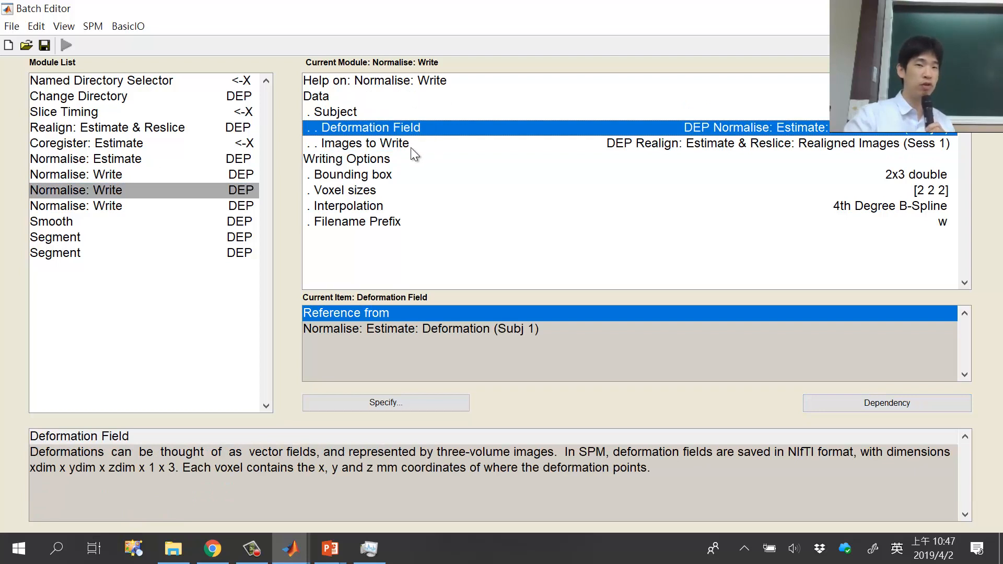
{"action": "left_click", "coordinate": [112, 164]}
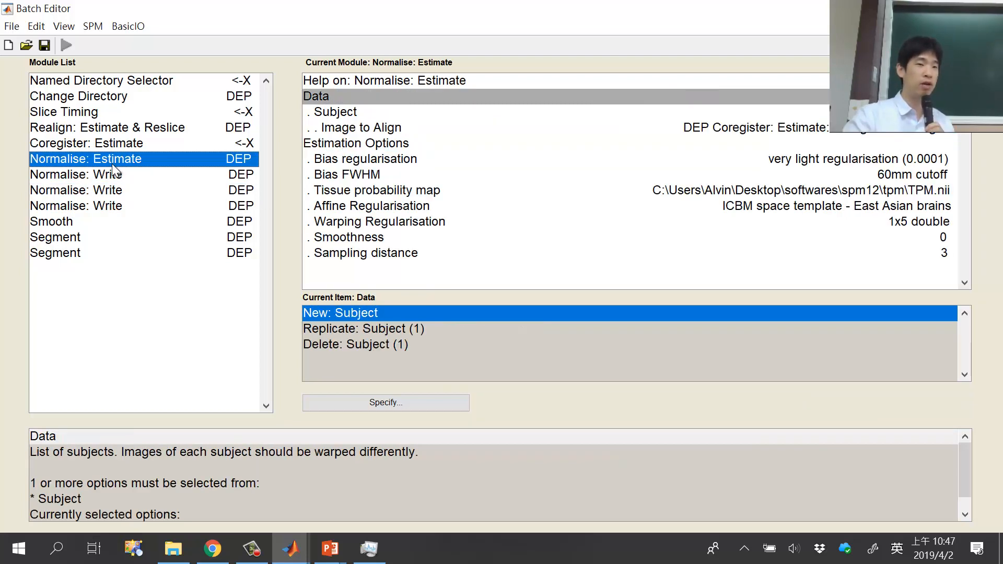
{"action": "left_click", "coordinate": [129, 184]}
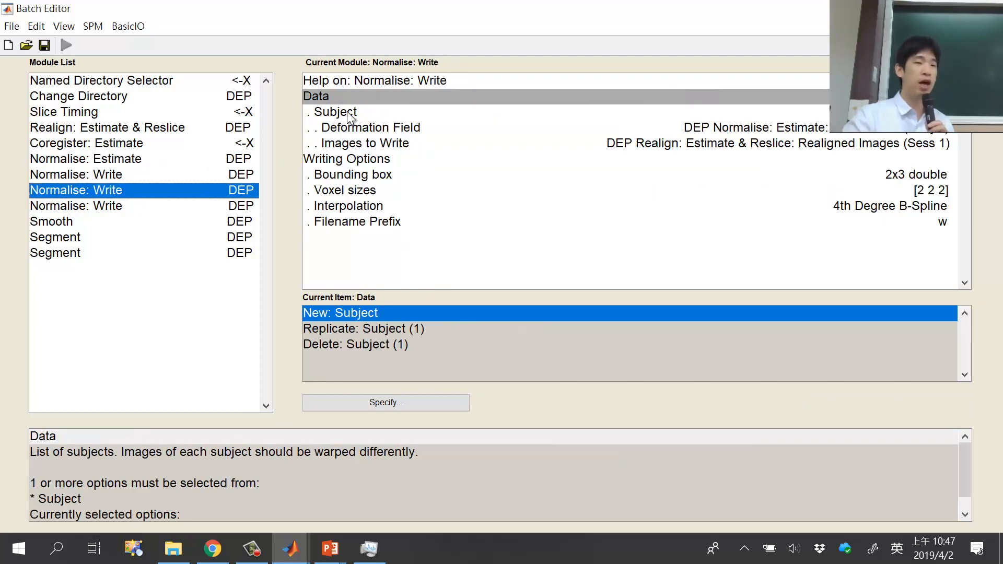
{"action": "left_click", "coordinate": [396, 128]}
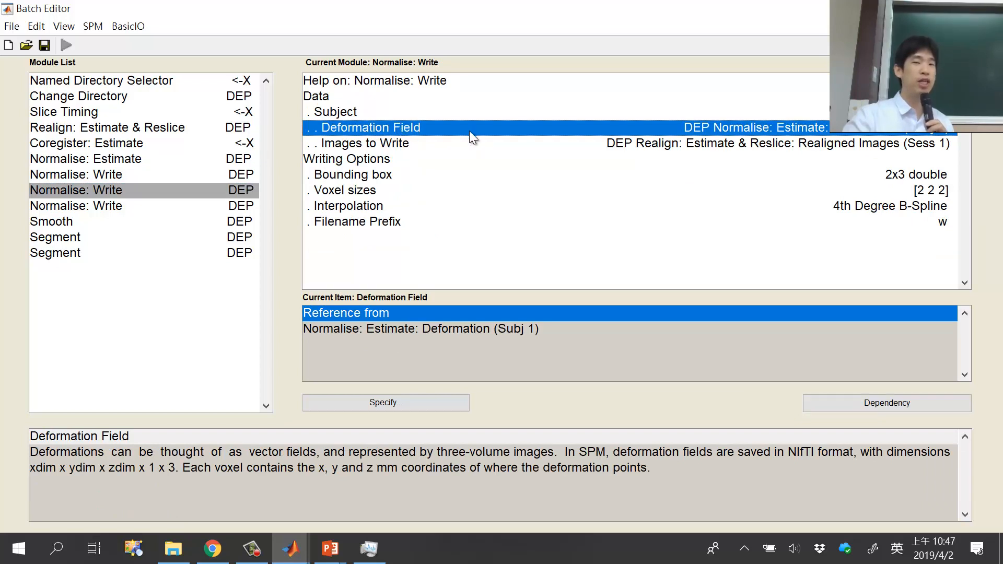
{"action": "left_click", "coordinate": [451, 143]}
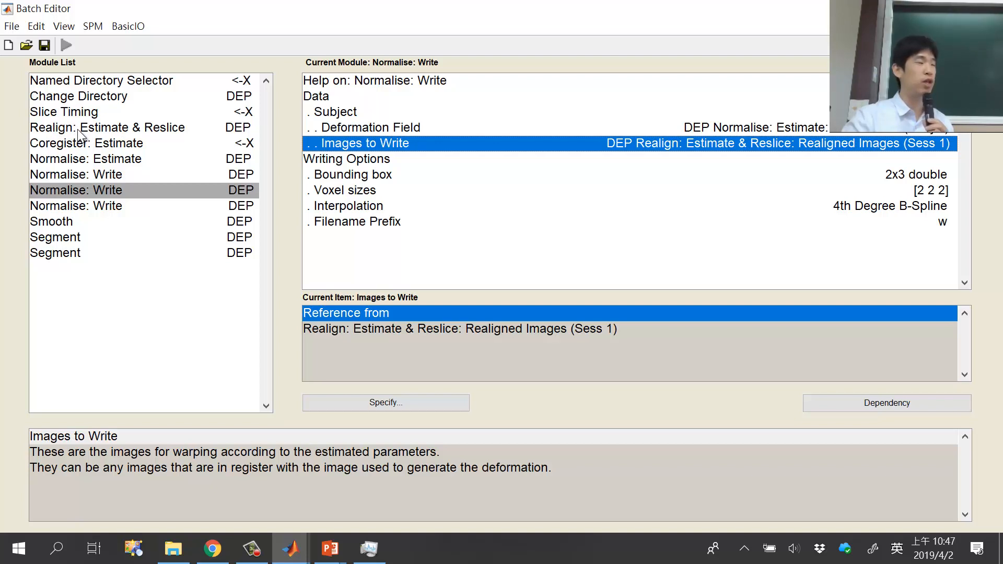
{"action": "left_click", "coordinate": [850, 402]}
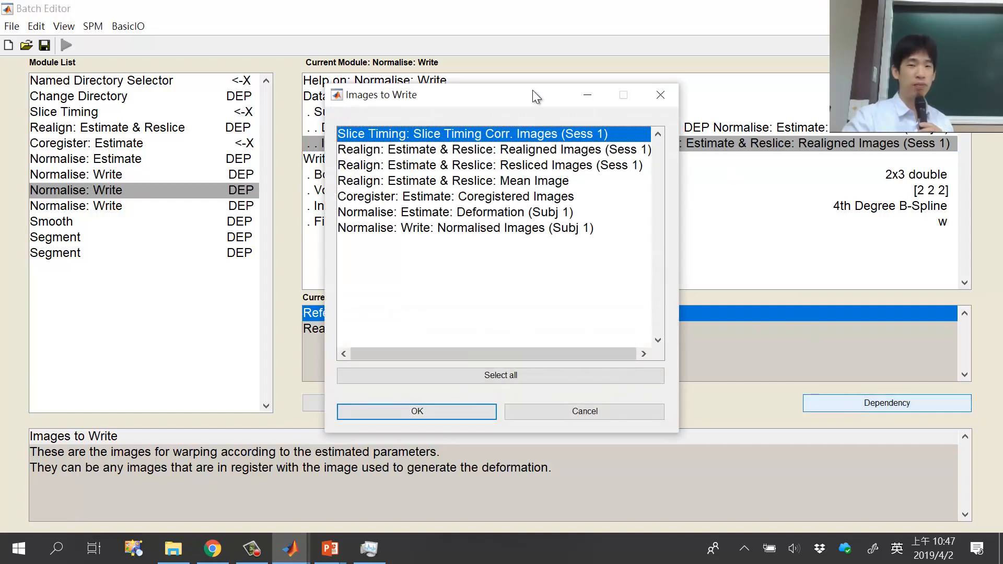
{"action": "left_click_drag", "start_coordinate": [532, 90], "coordinate": [542, 137]}
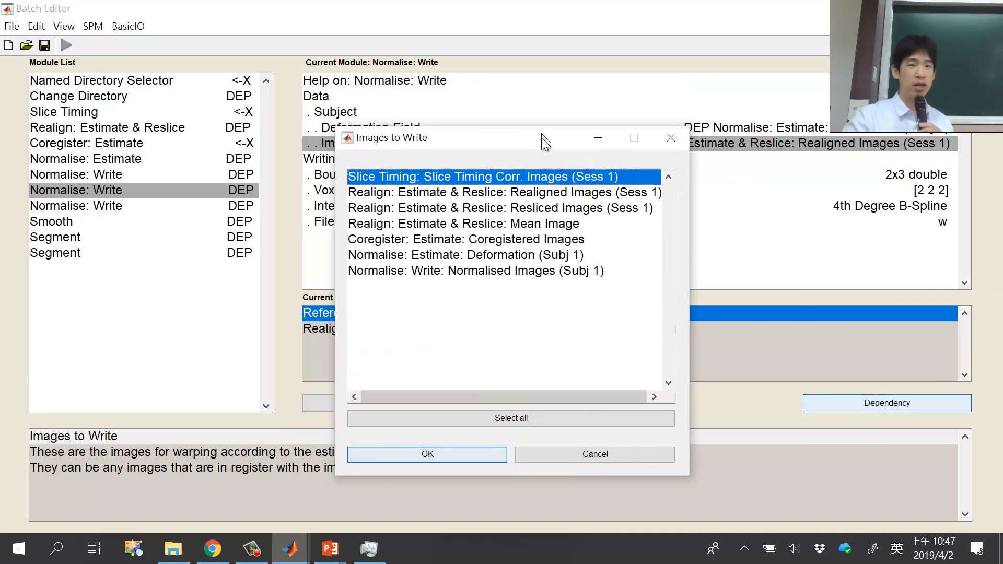
{"action": "left_click", "coordinate": [548, 212]}
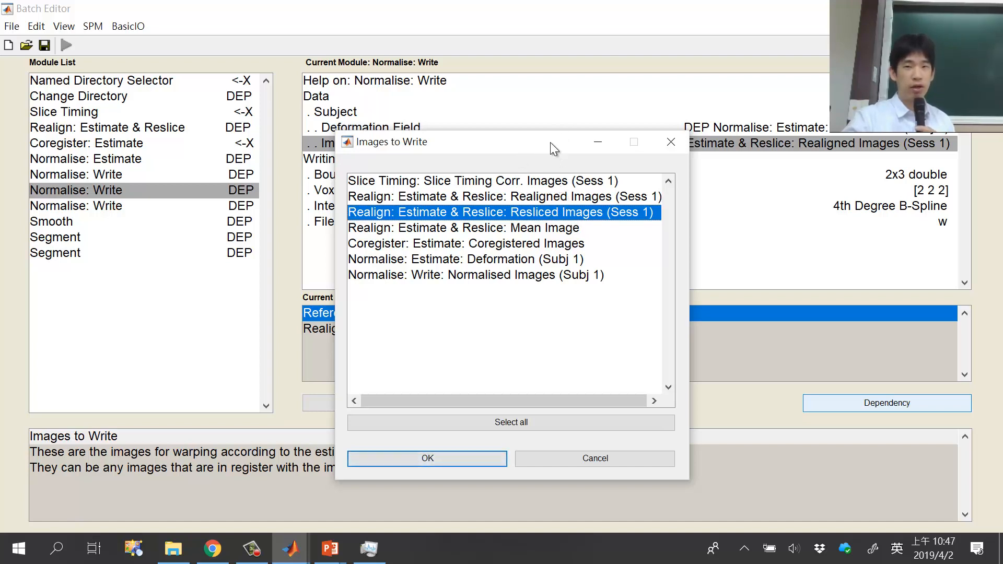
{"action": "left_click_drag", "start_coordinate": [551, 143], "coordinate": [586, 179]}
{"action": "left_click", "coordinate": [621, 233]}
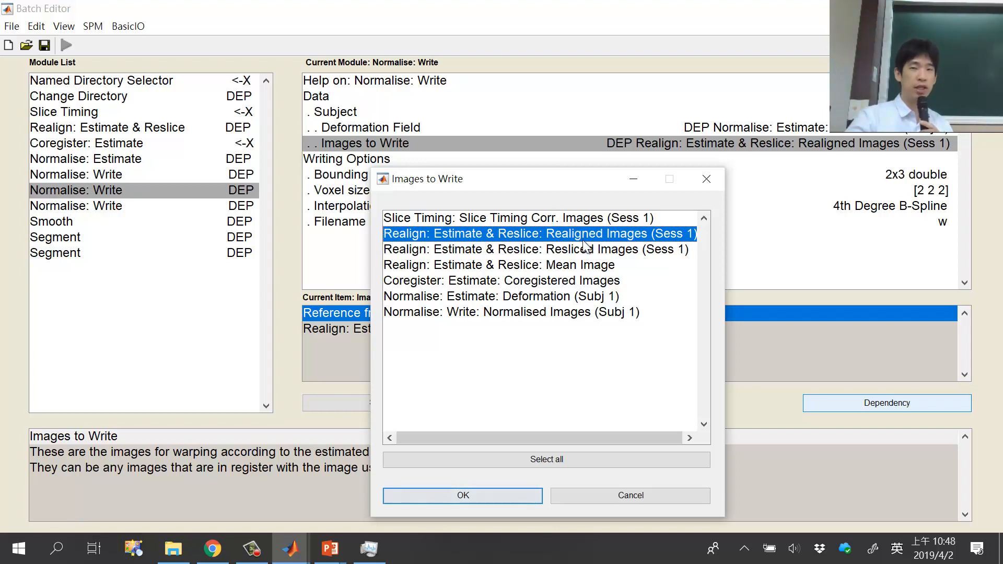
{"action": "left_click", "coordinate": [504, 496]}
Inspect the third Normalise: Write module's Deformation Field and the dependency choices for Images to Write, including Mean Image.
{"action": "left_click", "coordinate": [114, 205]}
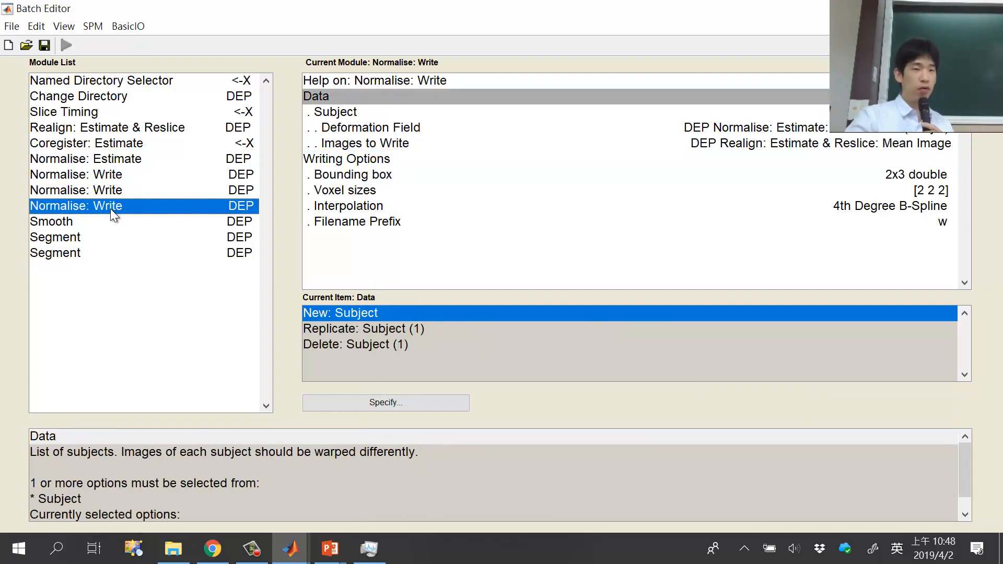
{"action": "left_click", "coordinate": [711, 127]}
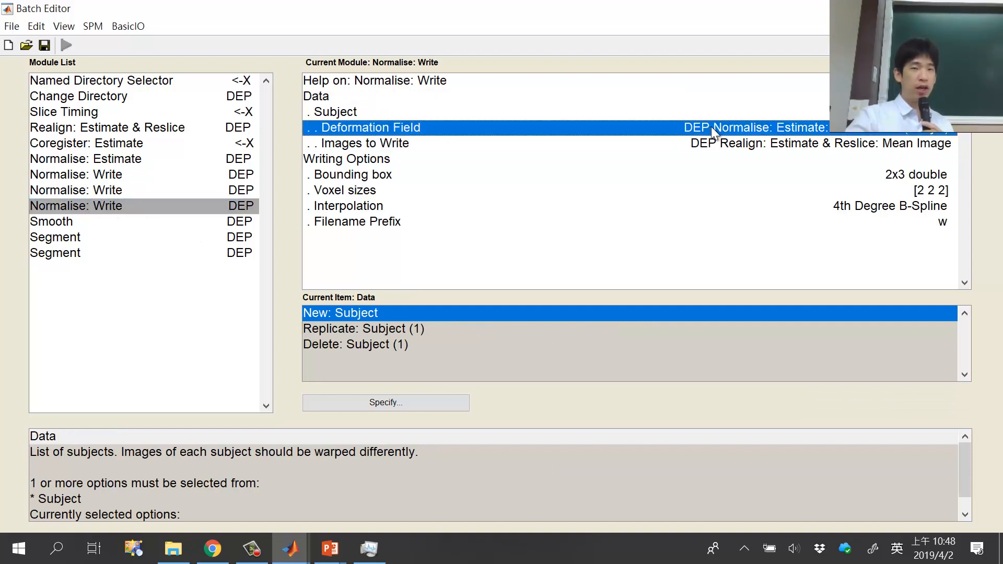
{"action": "left_click", "coordinate": [737, 147]}
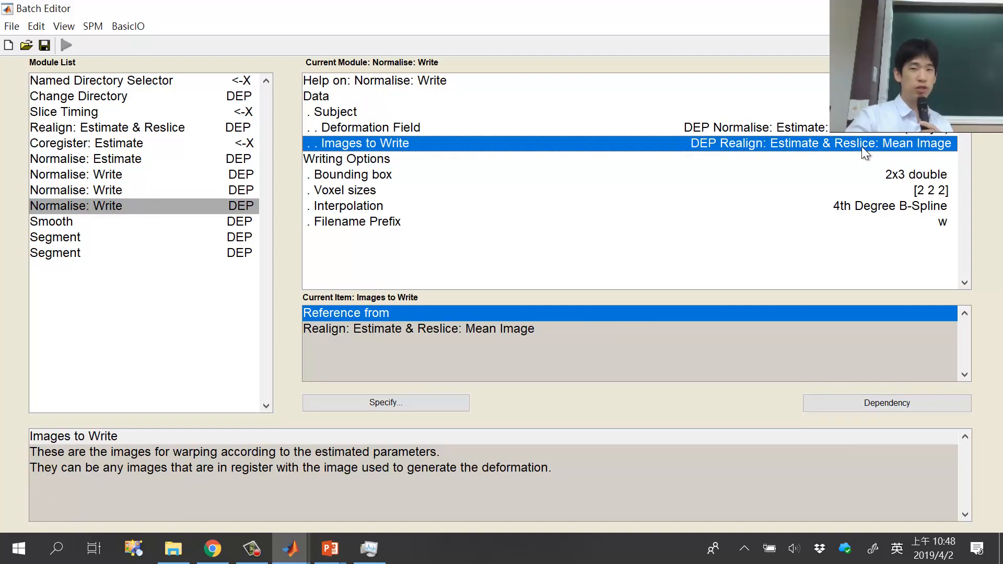
{"action": "left_click", "coordinate": [869, 404]}
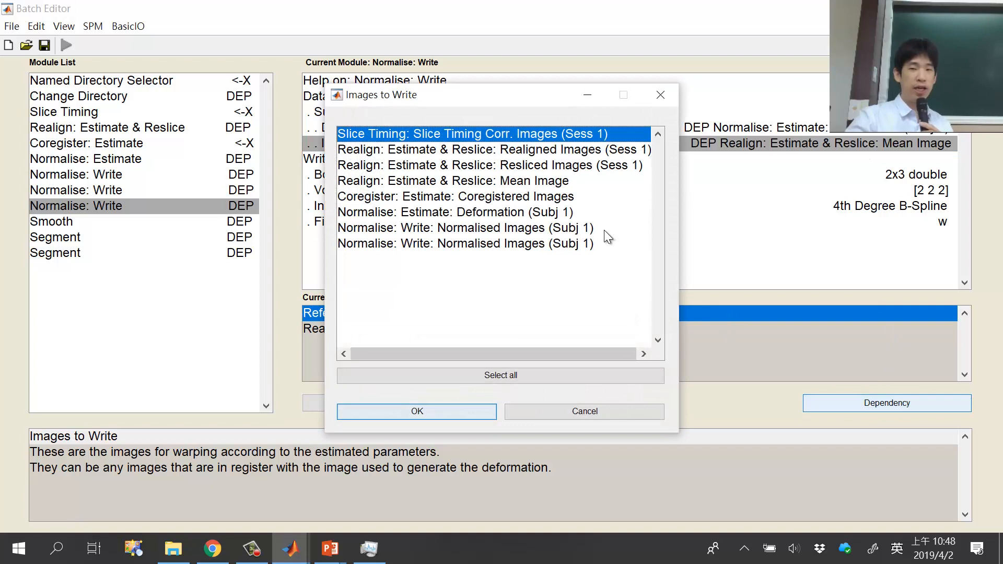
{"action": "left_click", "coordinate": [557, 182]}
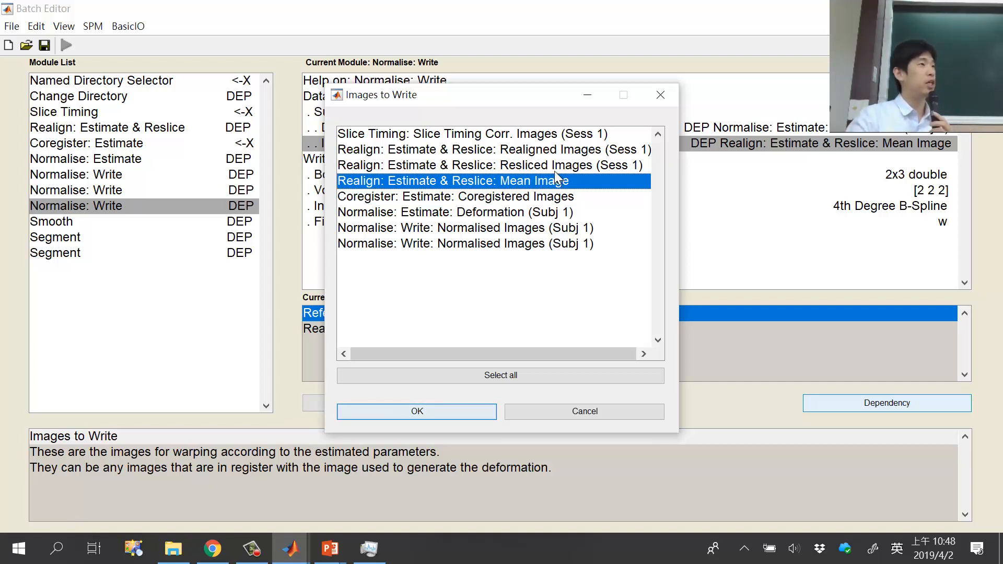
{"action": "left_click", "coordinate": [546, 151]}
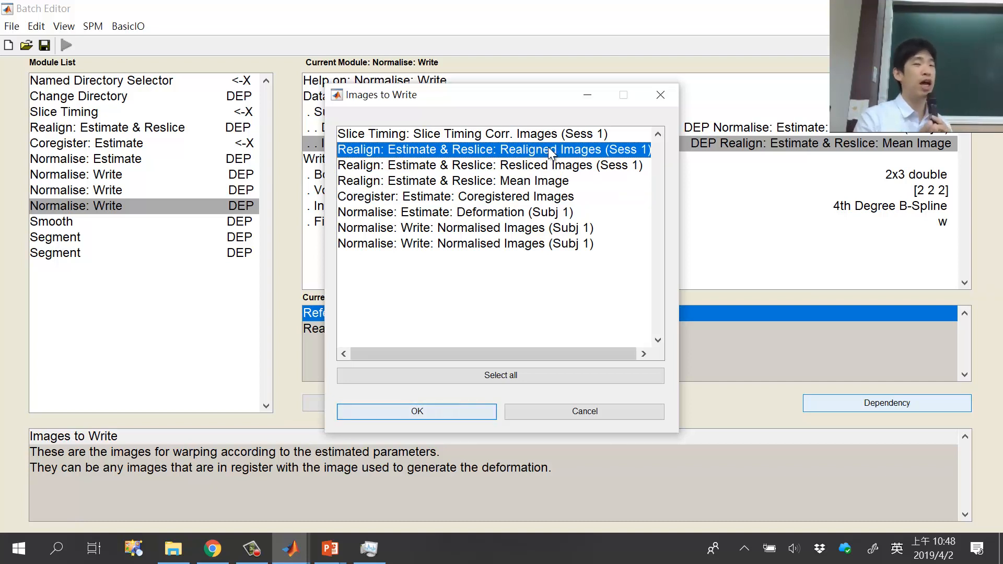
{"action": "left_click", "coordinate": [526, 180]}
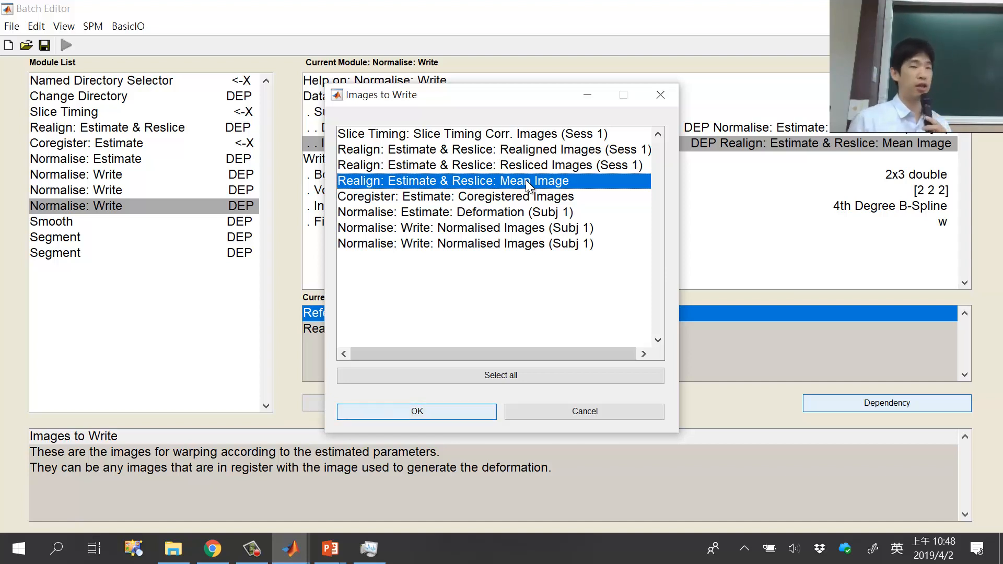
{"action": "left_click", "coordinate": [544, 412]}
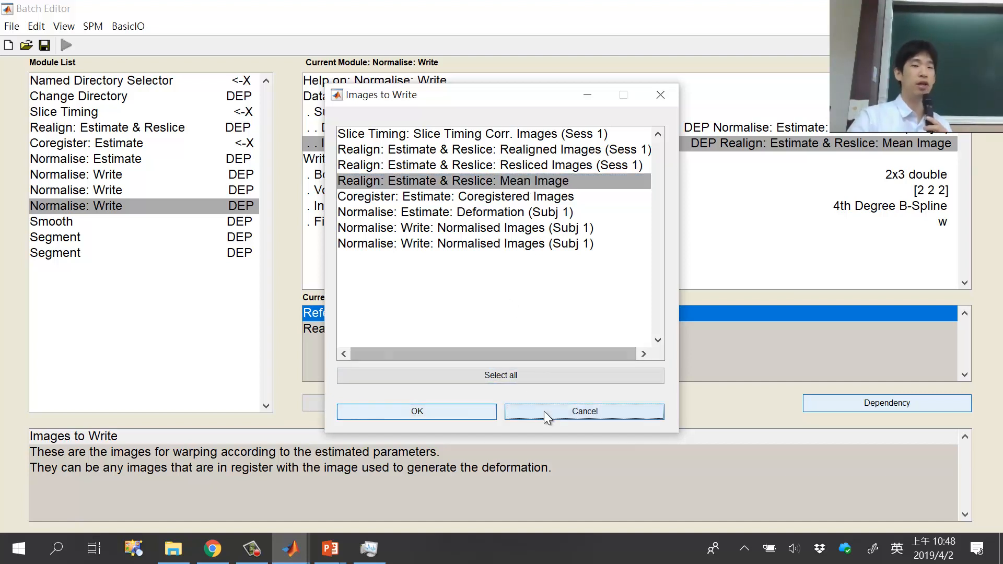
Compare the input image dependencies across the three Normalise: Write modules.
{"action": "left_click", "coordinate": [142, 177]}
{"action": "left_click", "coordinate": [130, 193]}
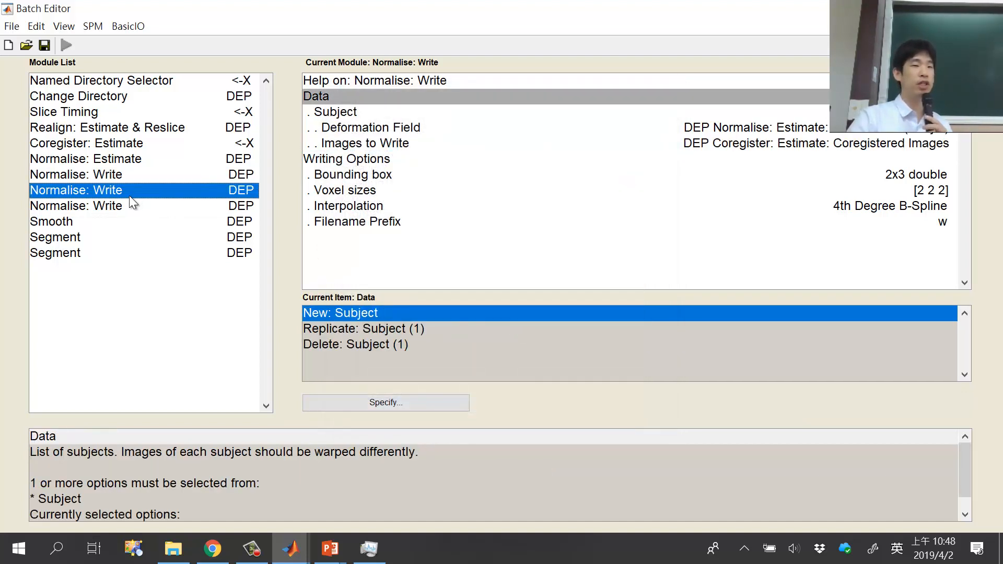
{"action": "left_click", "coordinate": [120, 205]}
{"action": "left_click", "coordinate": [124, 175]}
{"action": "left_click", "coordinate": [127, 189]}
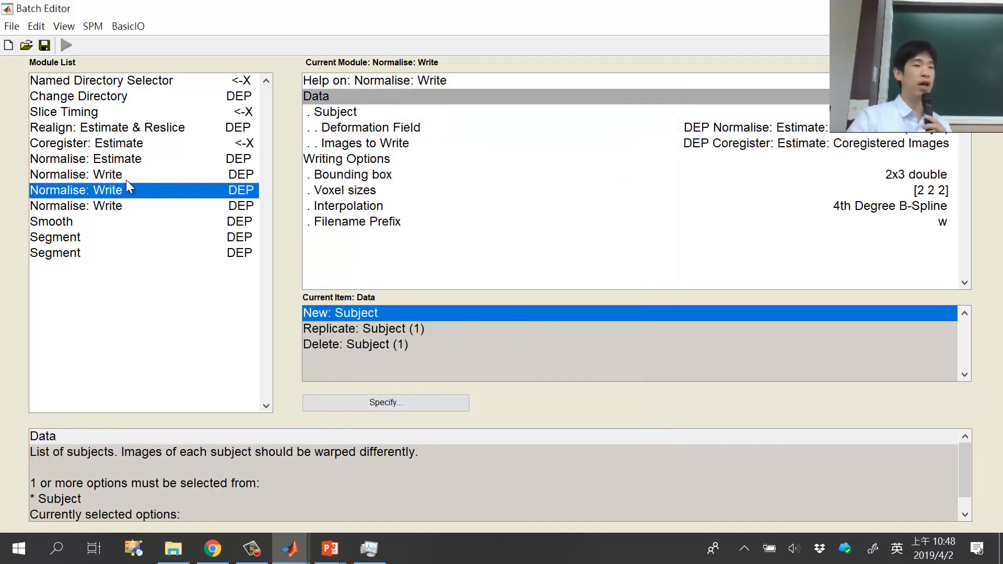
{"action": "left_click", "coordinate": [127, 178]}
{"action": "left_click", "coordinate": [121, 190]}
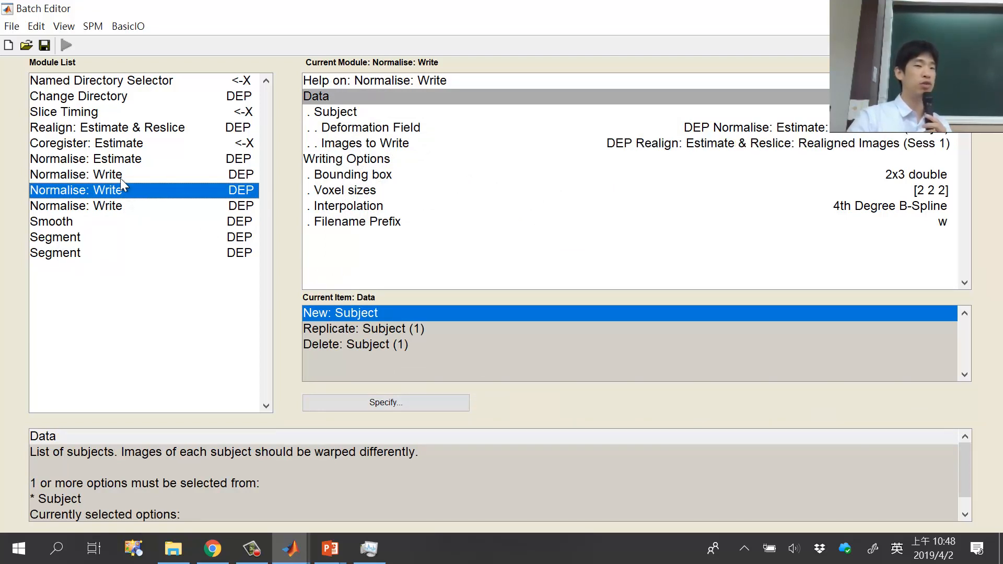
{"action": "left_click", "coordinate": [124, 179]}
{"action": "left_click", "coordinate": [123, 187]}
Switch to the PowerPoint slide show and review the Spatial Normalization slides on the Normalise: Write settings, bounding box and voxel sizes.
{"action": "mouse_move", "coordinate": [330, 548]}
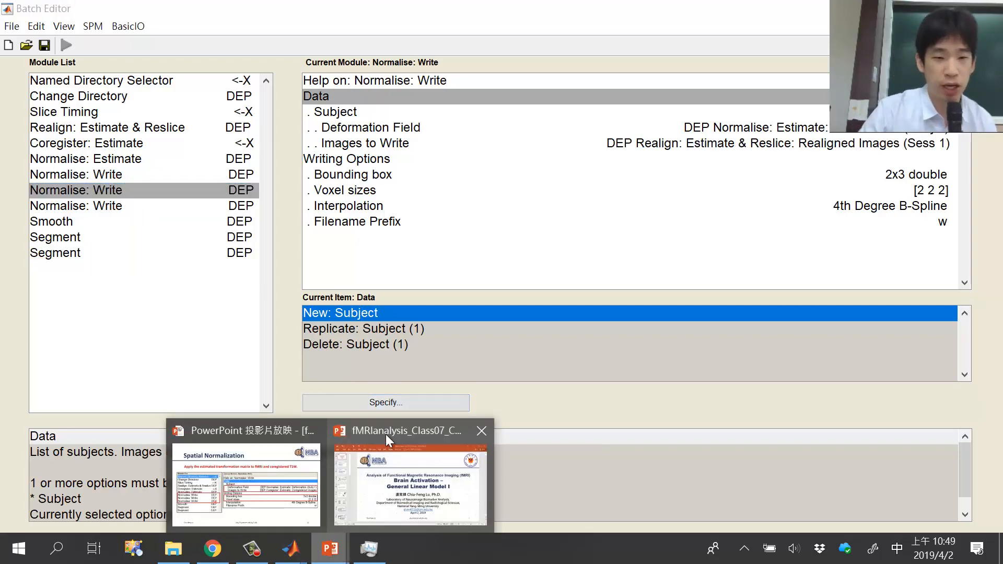
{"action": "left_click", "coordinate": [314, 488]}
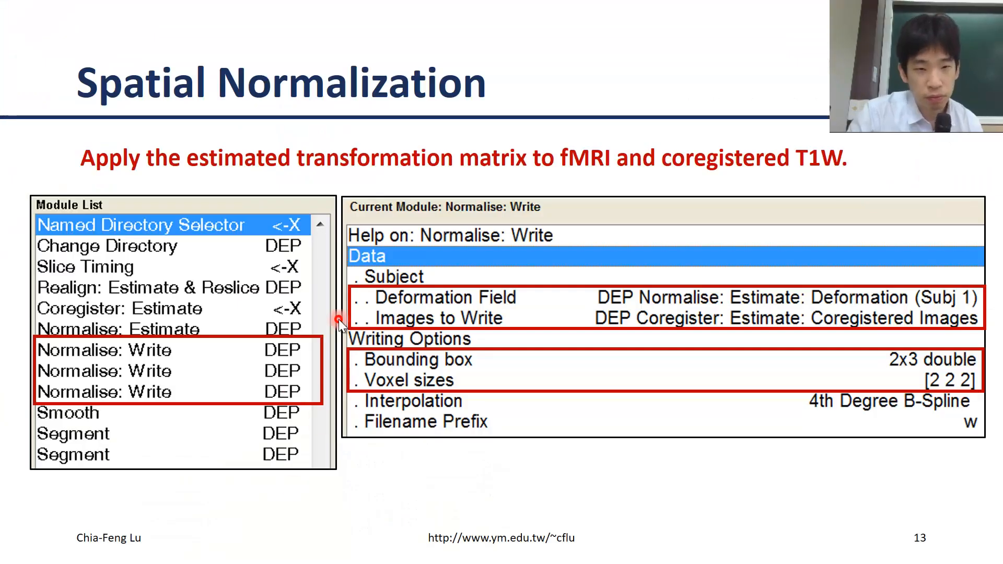
{"action": "left_click", "coordinate": [308, 286]}
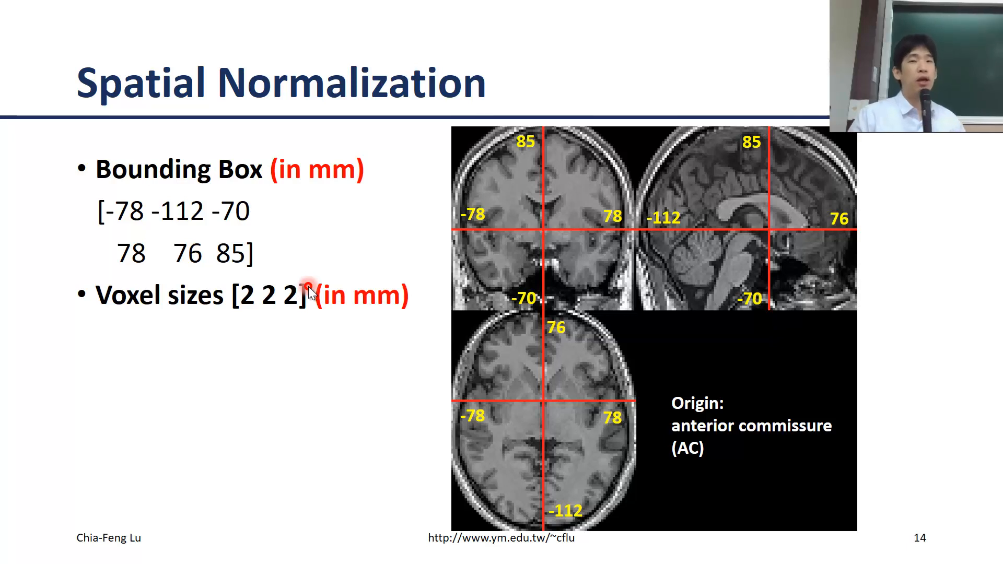
{"action": "key", "text": "Left"}
{"action": "left_click", "coordinate": [309, 286]}
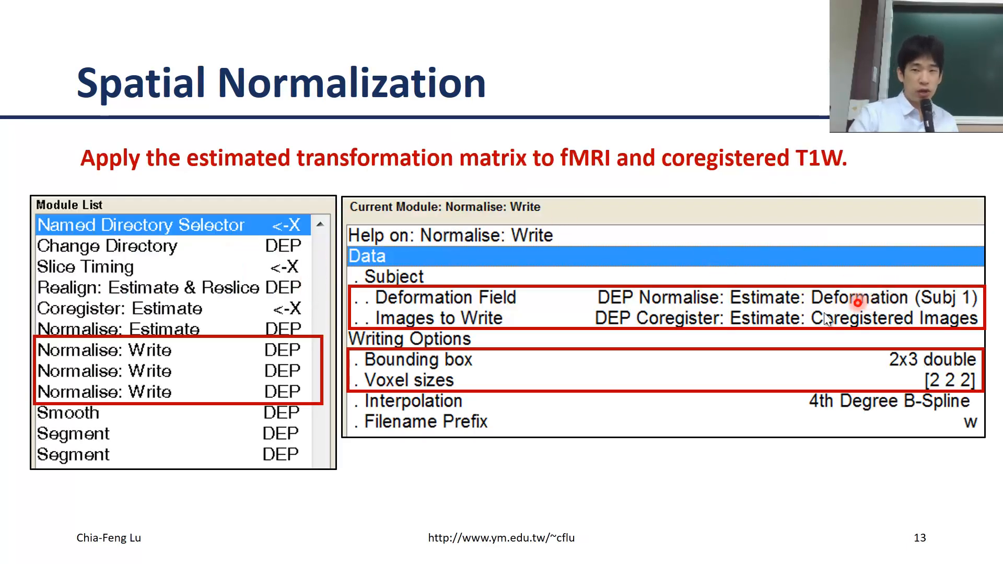
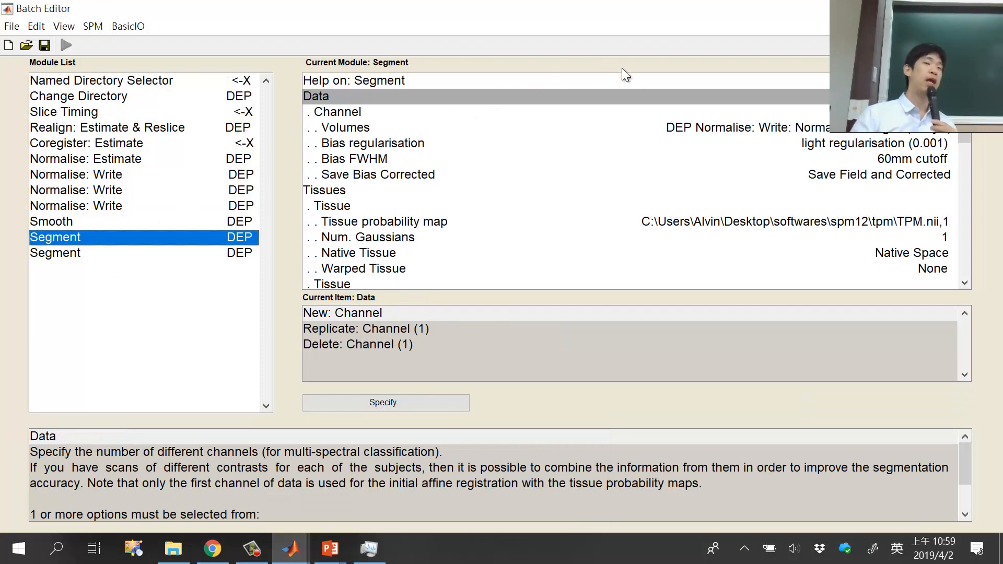
In the first Segment module, set Volumes to the first Normalise: Write: Normalised Images (Subj 1) dependency.
{"action": "left_click", "coordinate": [526, 125]}
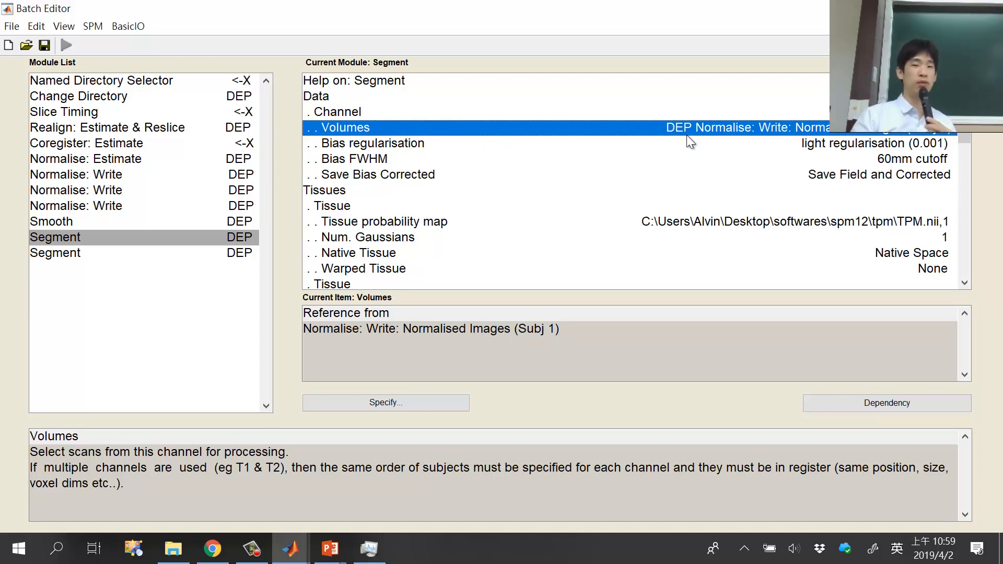
{"action": "left_click", "coordinate": [867, 402]}
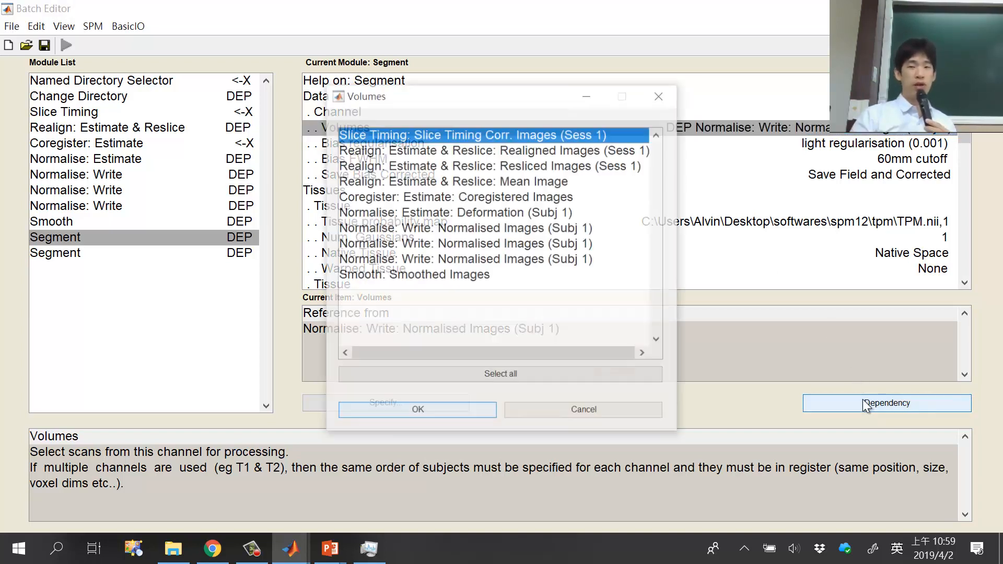
{"action": "left_click_drag", "start_coordinate": [431, 96], "coordinate": [310, 125]}
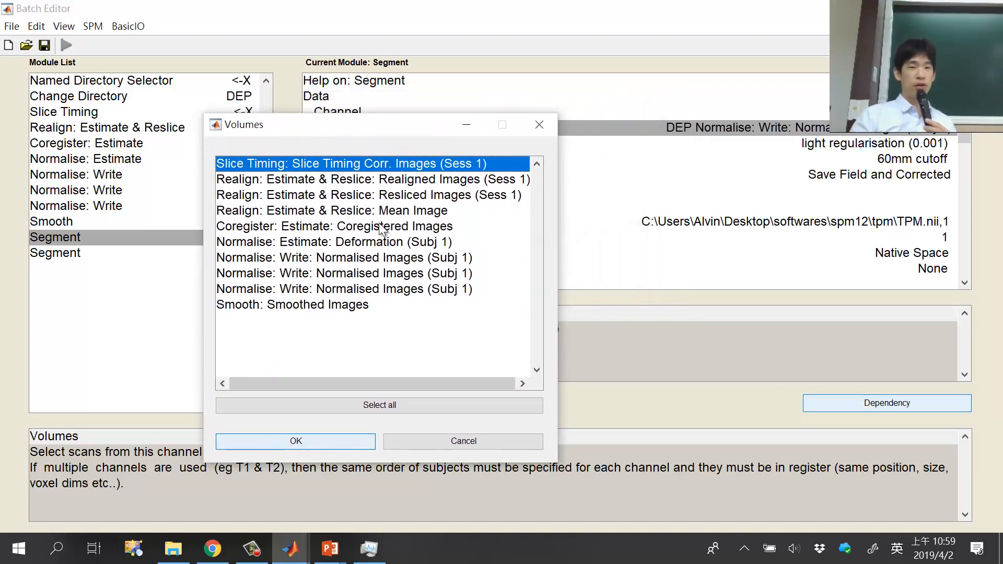
{"action": "left_click_drag", "start_coordinate": [386, 262], "coordinate": [386, 292]}
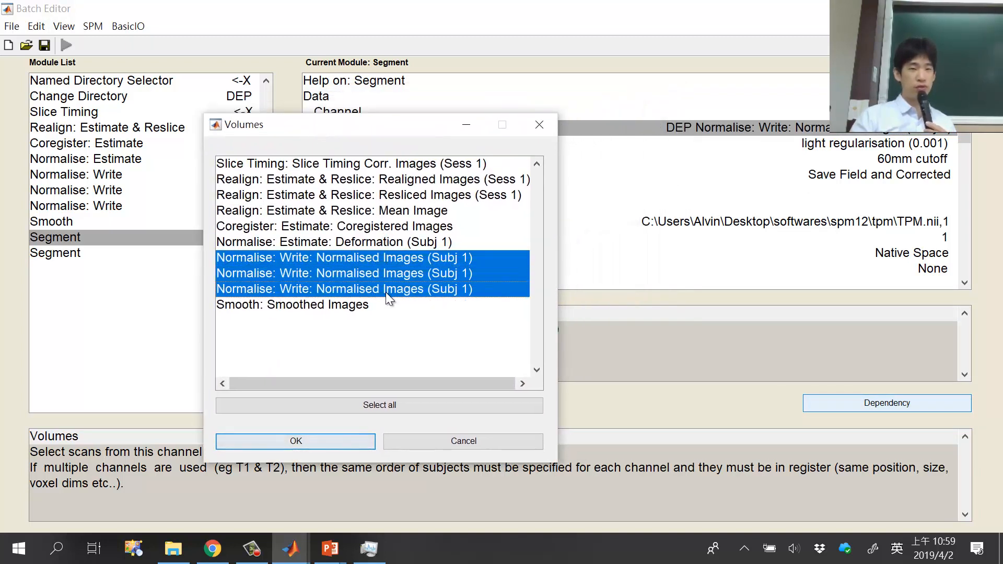
{"action": "left_click", "coordinate": [391, 261]}
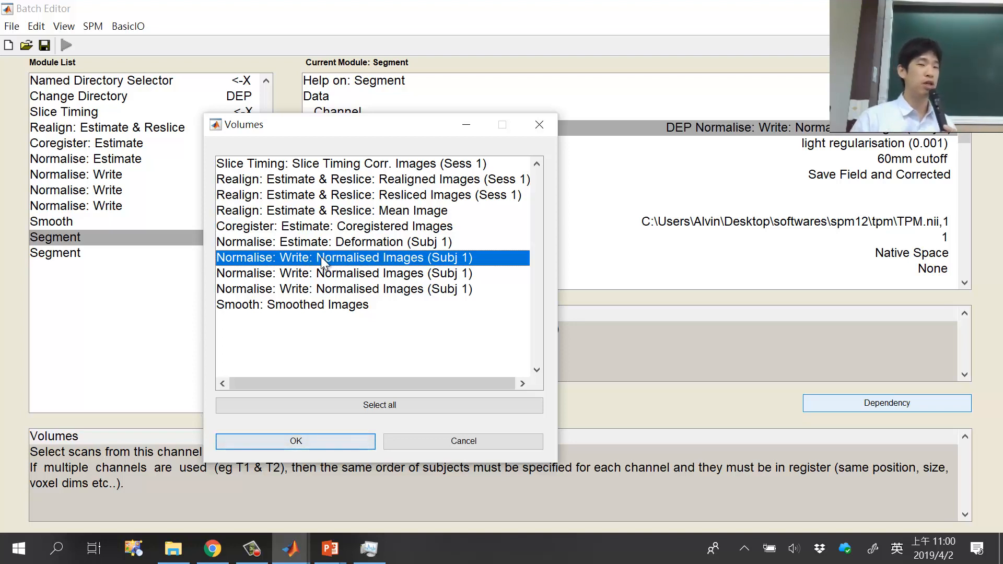
{"action": "left_click_drag", "start_coordinate": [368, 278], "coordinate": [368, 293]}
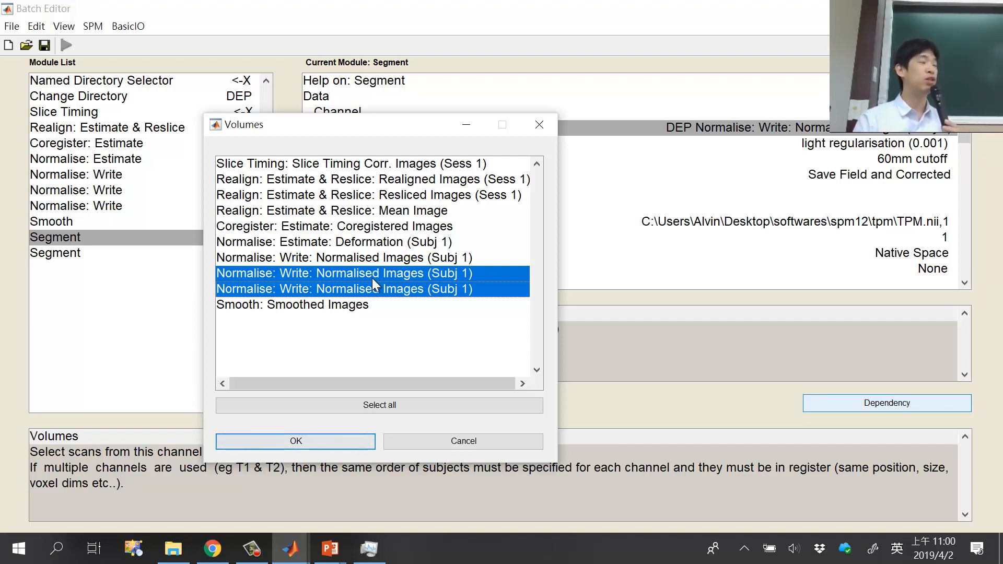
{"action": "left_click", "coordinate": [393, 256]}
{"action": "left_click", "coordinate": [318, 441]}
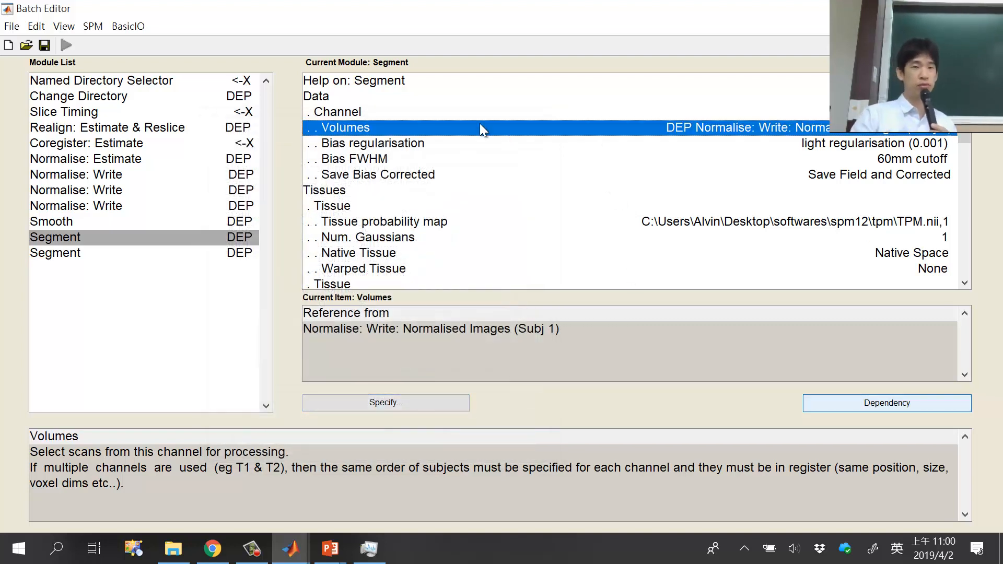
Examine the first Segment module's Save Bias Corrected options and the tissue probability maps TPM.nii,1 through TPM.nii,6.
{"action": "left_click", "coordinate": [486, 175]}
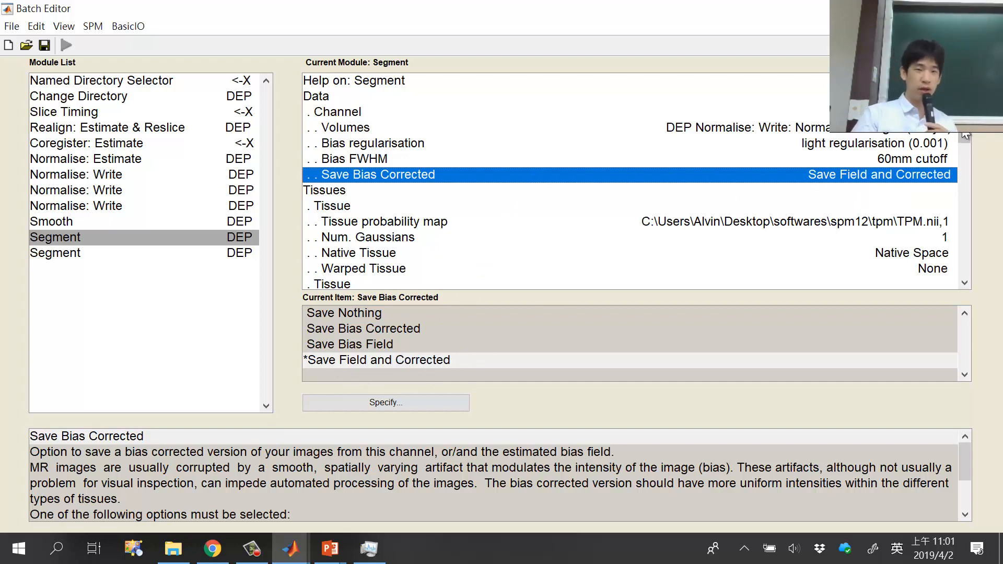
{"action": "mouse_move", "coordinate": [970, 132]}
{"action": "left_mouse_down"}
{"action": "mouse_move", "coordinate": [970, 153]}
{"action": "mouse_move", "coordinate": [970, 135]}
{"action": "left_mouse_up"}
{"action": "left_click", "coordinate": [415, 162]}
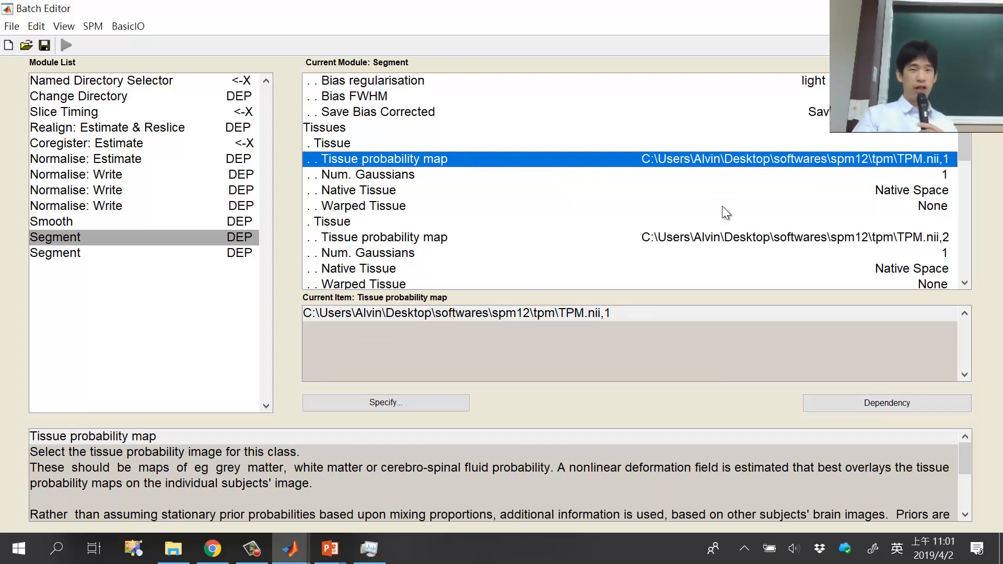
{"action": "left_click", "coordinate": [717, 238]}
{"action": "scroll", "coordinate": [719, 230], "scroll_direction": "down", "scroll_amount": 2}
{"action": "left_click", "coordinate": [716, 221]}
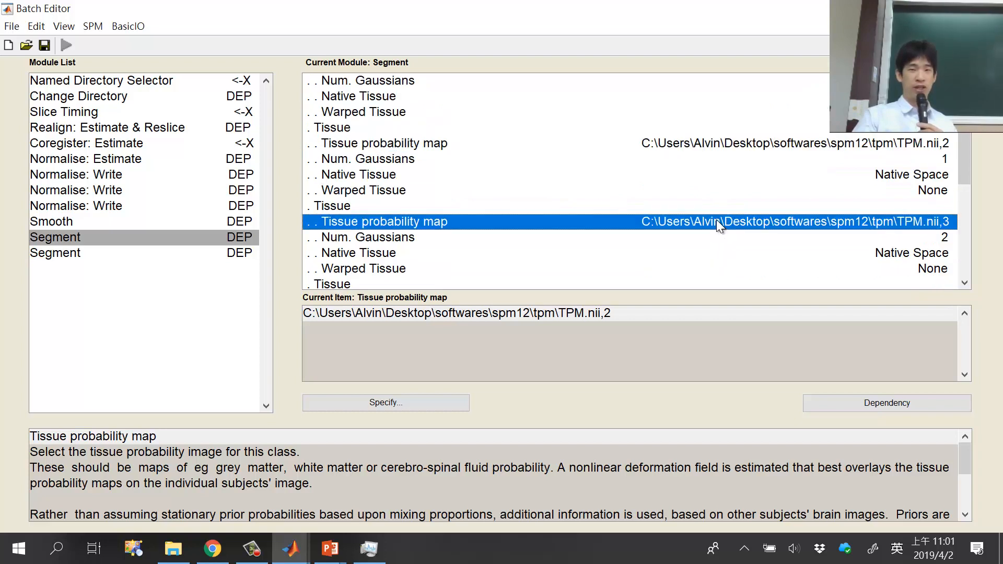
{"action": "scroll", "coordinate": [714, 221], "scroll_direction": "down", "scroll_amount": 2}
{"action": "left_click", "coordinate": [712, 207]}
{"action": "scroll", "coordinate": [720, 200], "scroll_direction": "down", "scroll_amount": 2}
{"action": "left_click", "coordinate": [720, 193]}
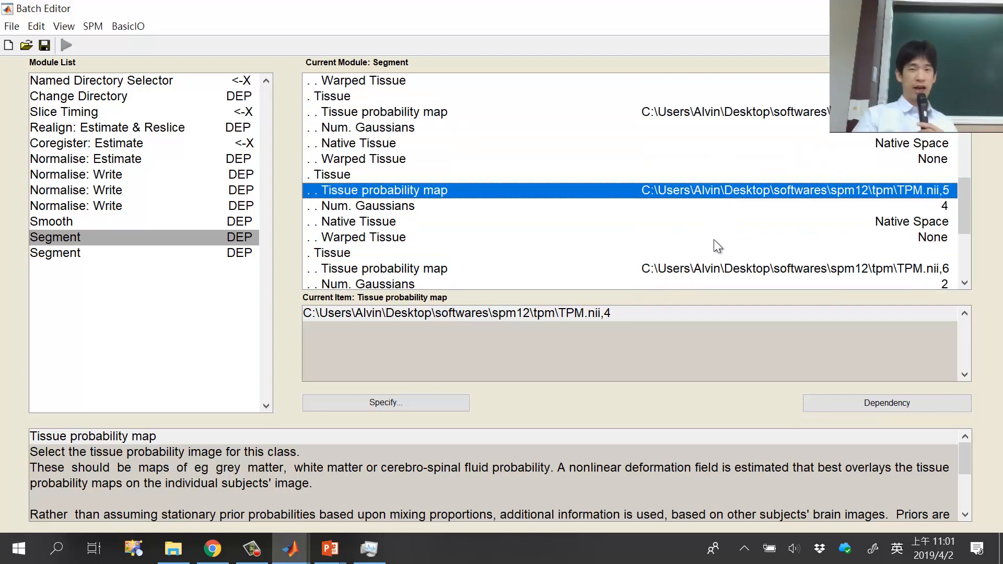
{"action": "left_click", "coordinate": [708, 270]}
{"action": "scroll", "coordinate": [709, 267], "scroll_direction": "down", "scroll_amount": 2}
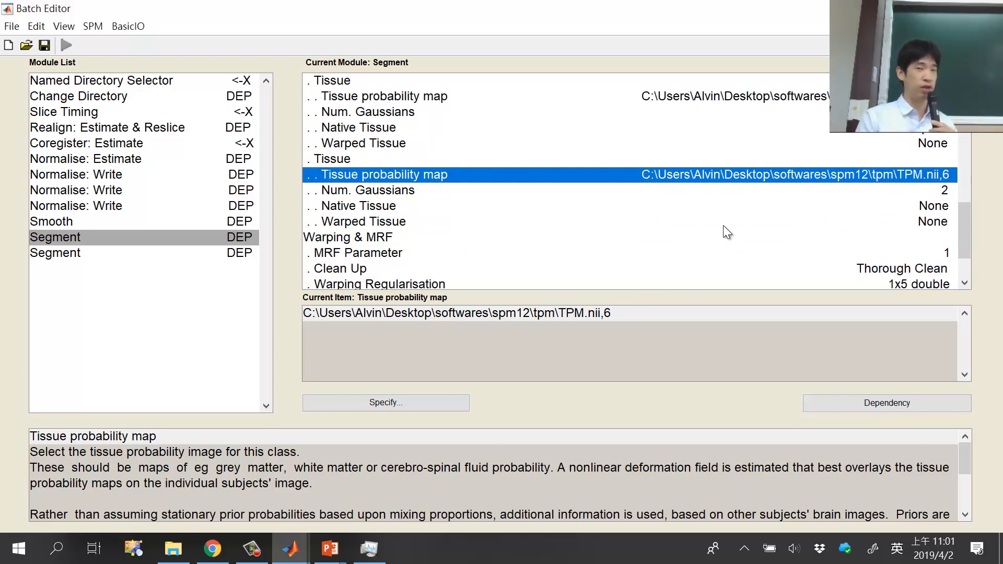
{"action": "scroll", "coordinate": [720, 224], "scroll_direction": "up", "scroll_amount": 8}
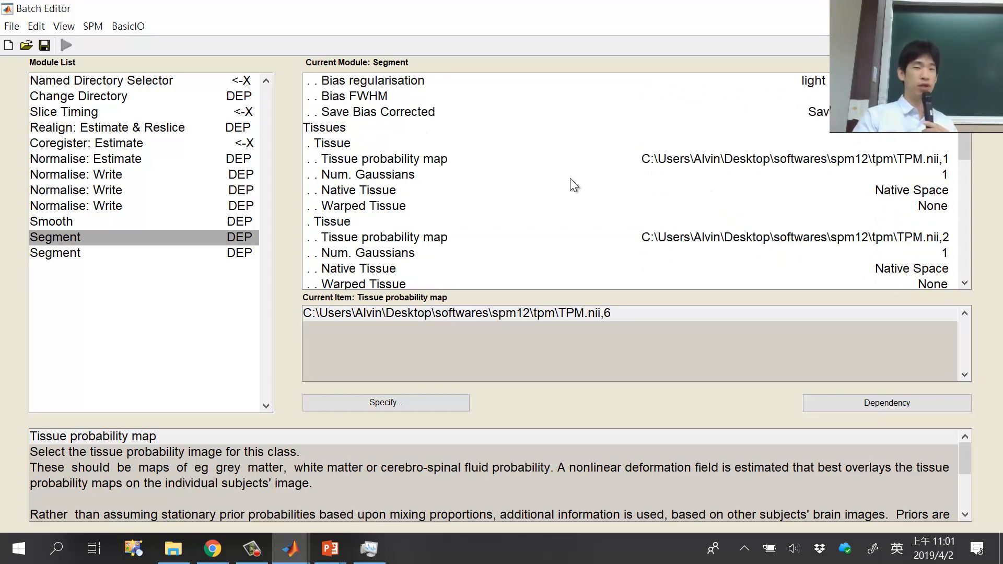
{"action": "scroll", "coordinate": [632, 166], "scroll_direction": "up", "scroll_amount": 2}
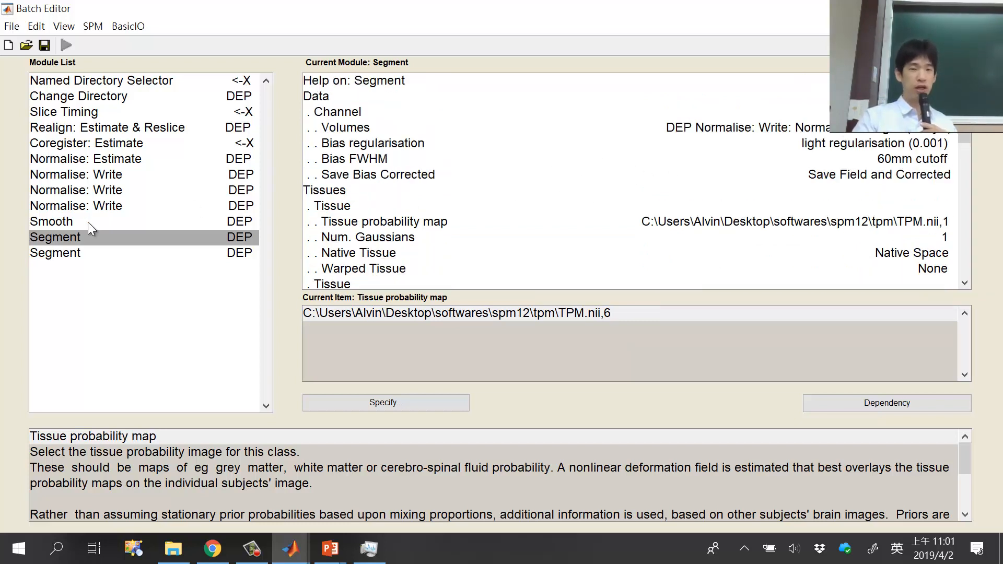
In the second Segment module, examine the Volumes dependency choices, comparing the three Normalise: Write: Normalised Images entries, and leave without applying one.
{"action": "left_click", "coordinate": [93, 237]}
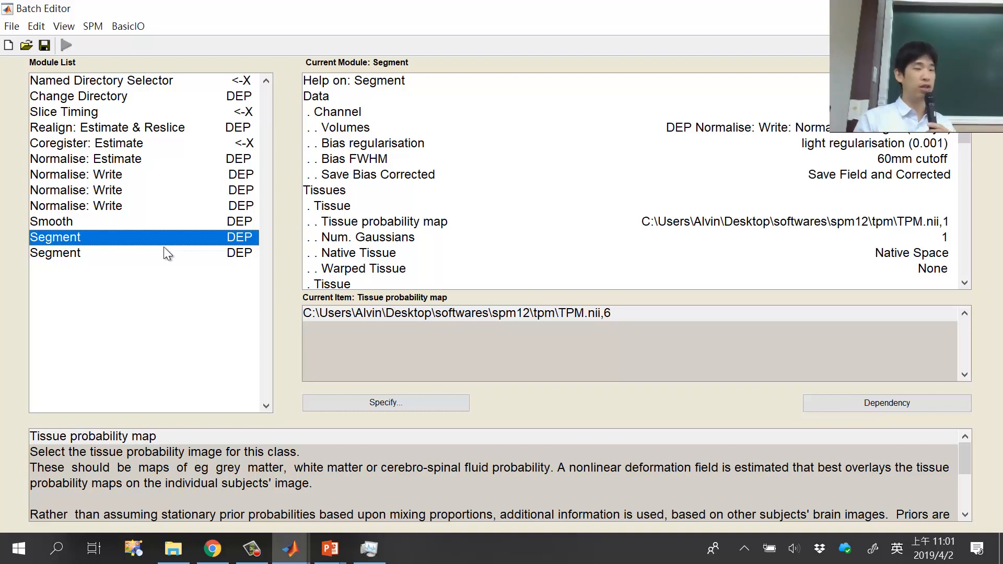
{"action": "left_click", "coordinate": [94, 253]}
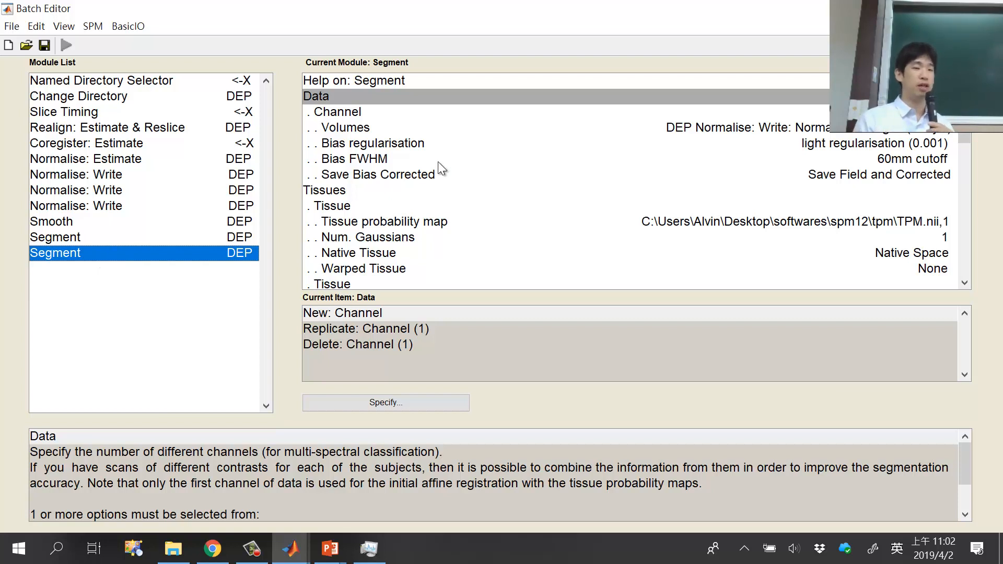
{"action": "left_click", "coordinate": [714, 127]}
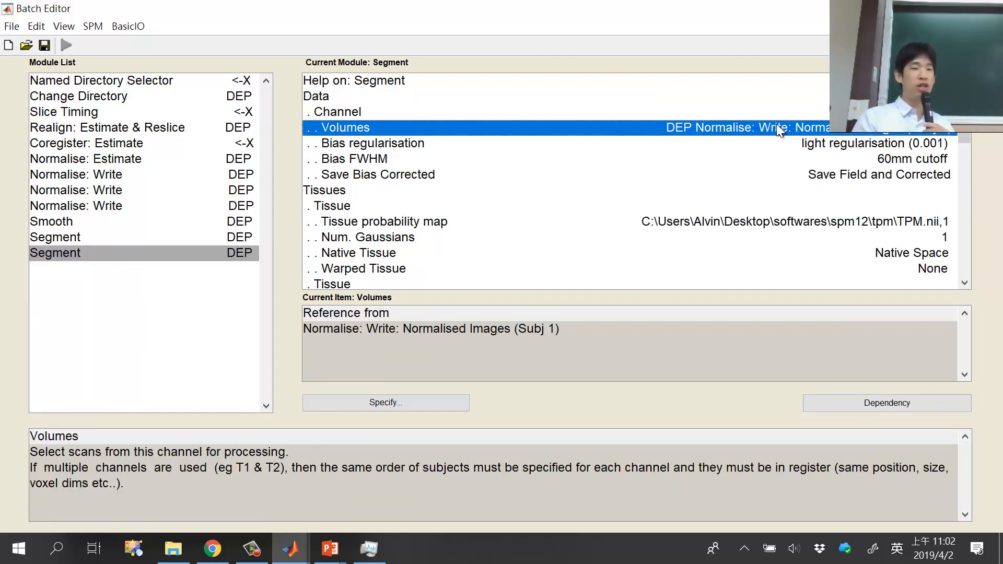
{"action": "left_click", "coordinate": [841, 405]}
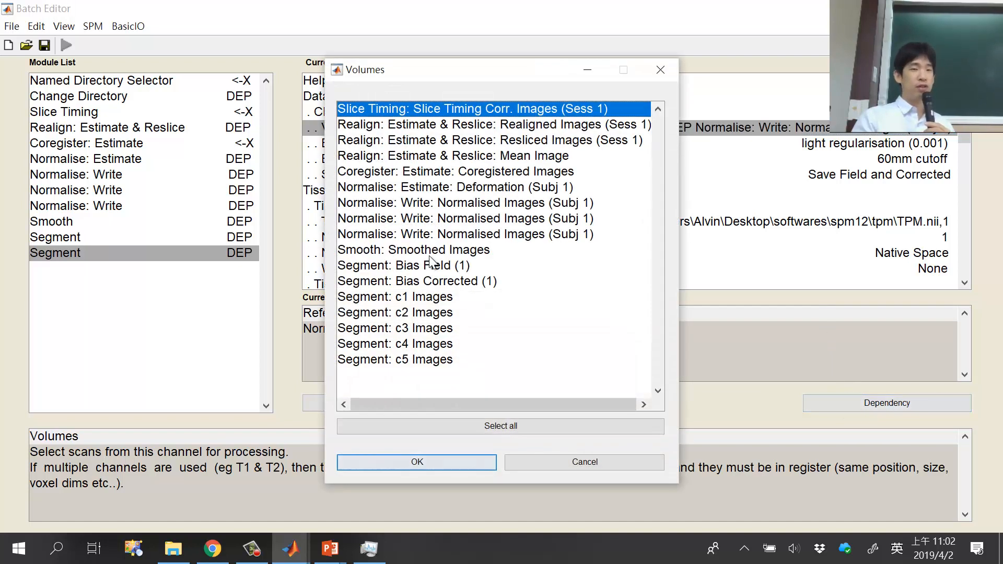
{"action": "left_click", "coordinate": [438, 234]}
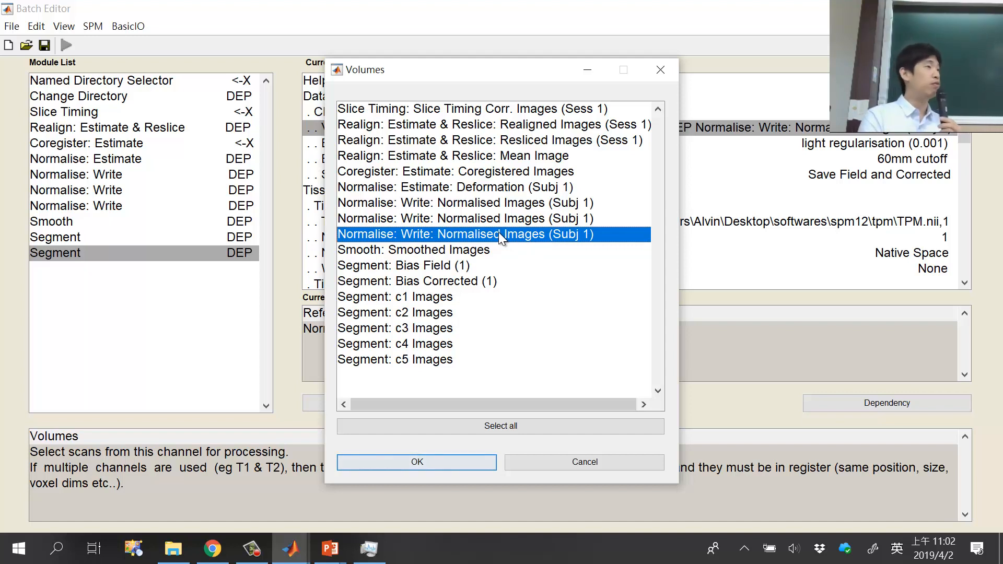
{"action": "left_click", "coordinate": [507, 203]}
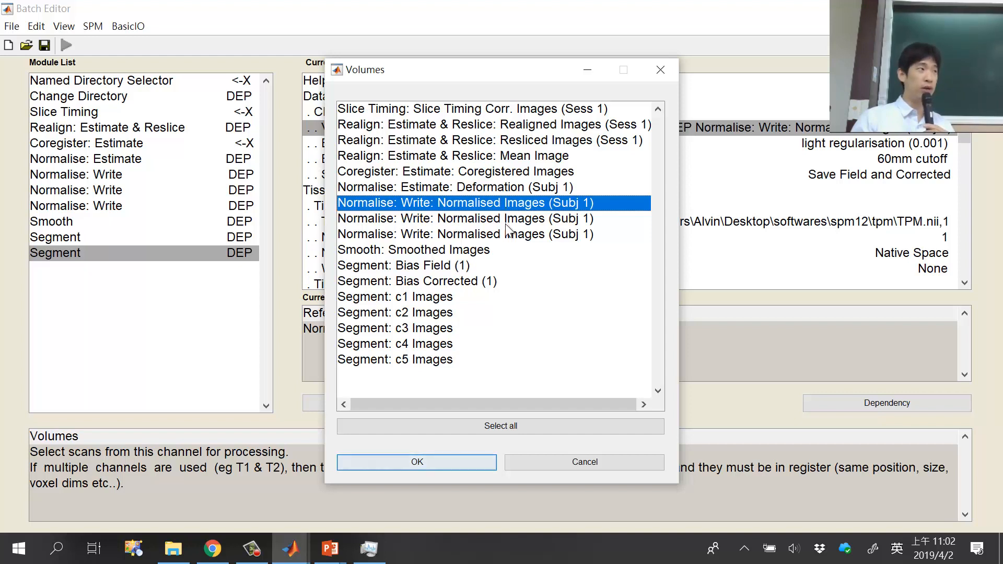
{"action": "left_click", "coordinate": [507, 224]}
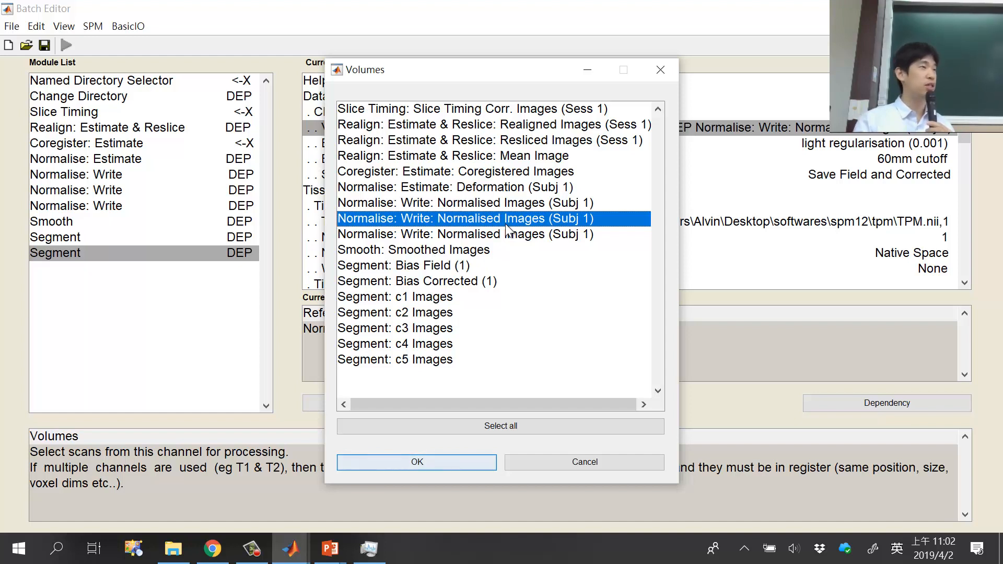
{"action": "left_click", "coordinate": [460, 236]}
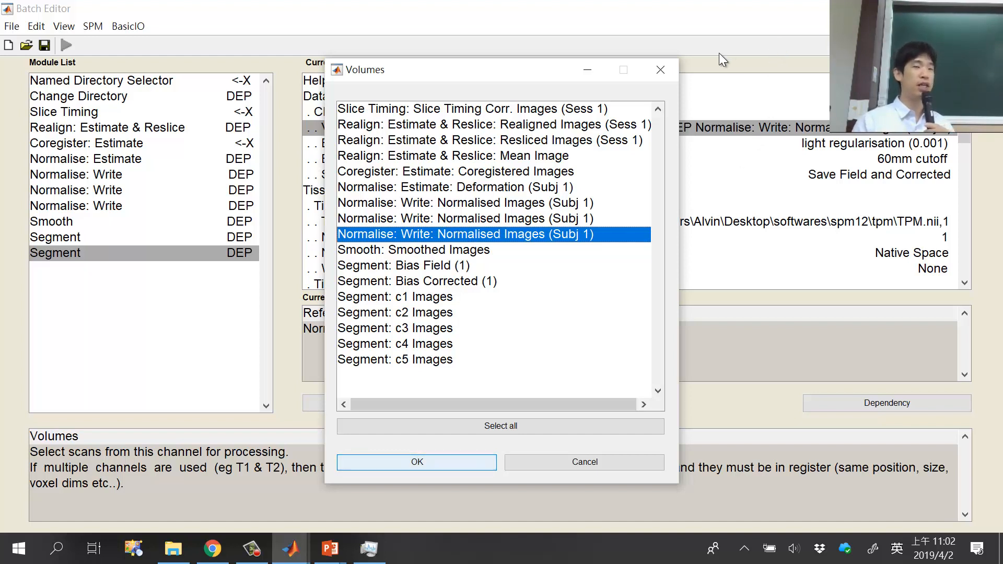
{"action": "left_click", "coordinate": [660, 70]}
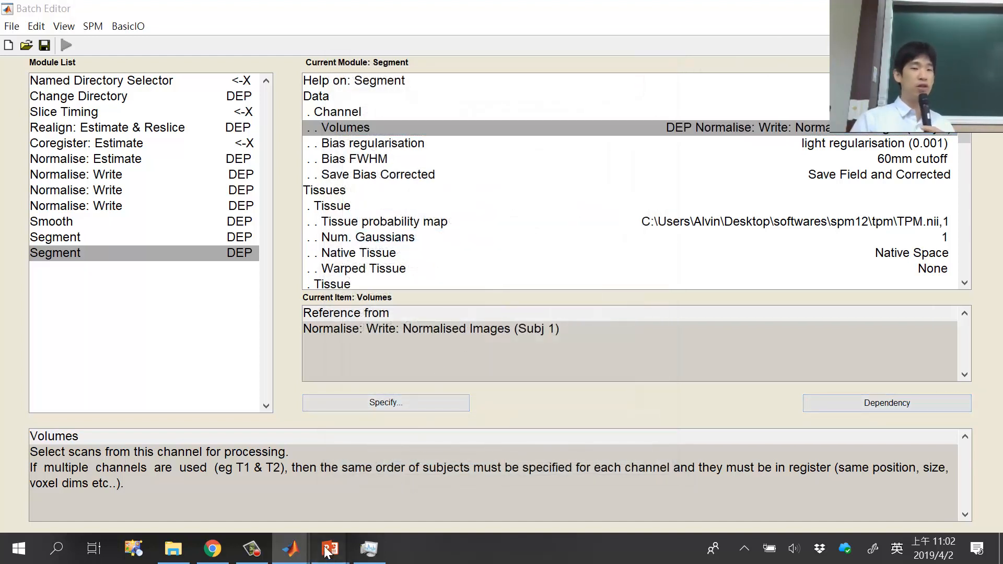
Switch to the PowerPoint slide show and go through the Tissue Segmentation slide to the Bias Field Correction slide.
{"action": "mouse_move", "coordinate": [330, 549]}
{"action": "left_click", "coordinate": [265, 488]}
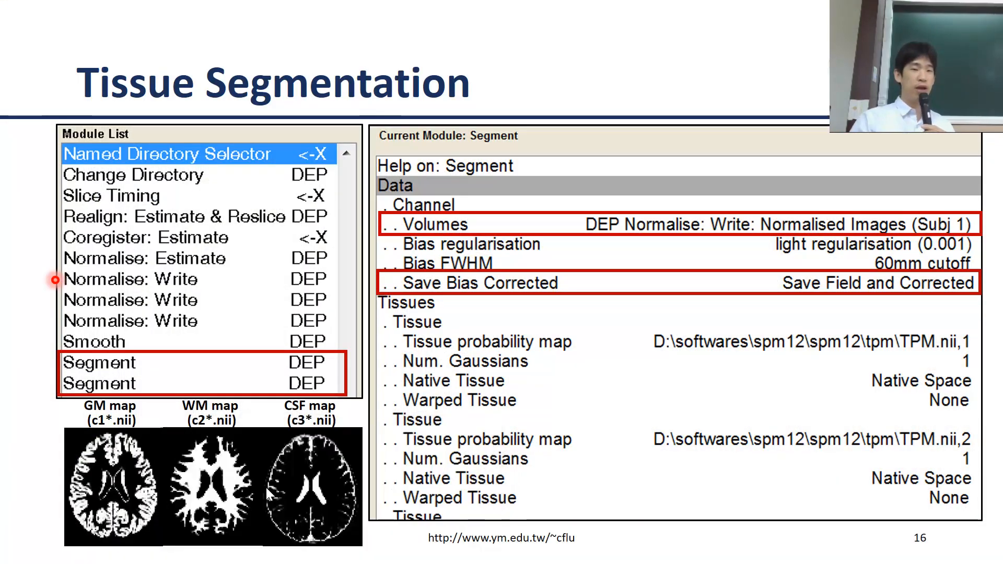
{"action": "left_click", "coordinate": [449, 325]}
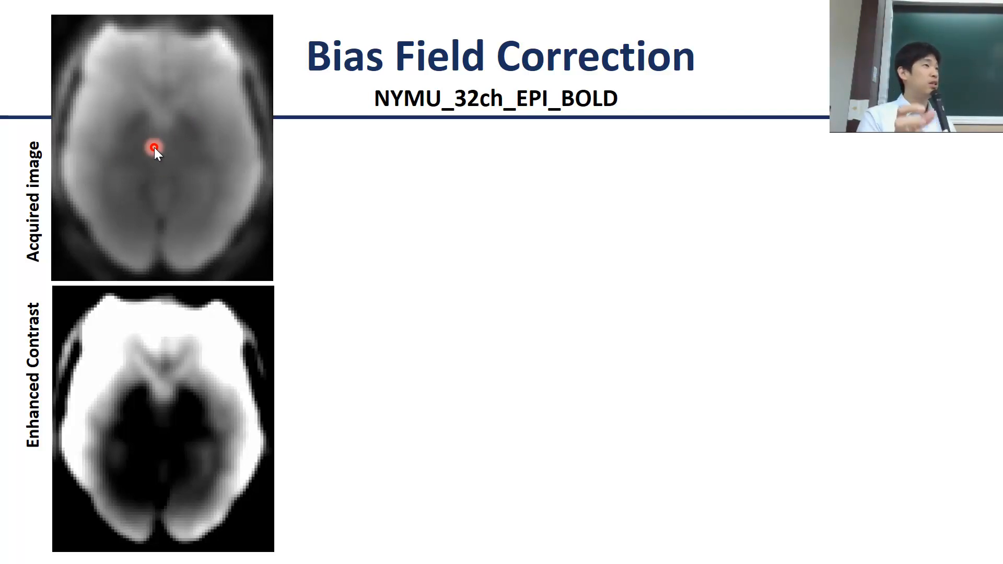
Switch to File Explorer and open the 2BACK folder inside the process folder of fMRIana06_materials.
{"action": "key", "text": "super"}
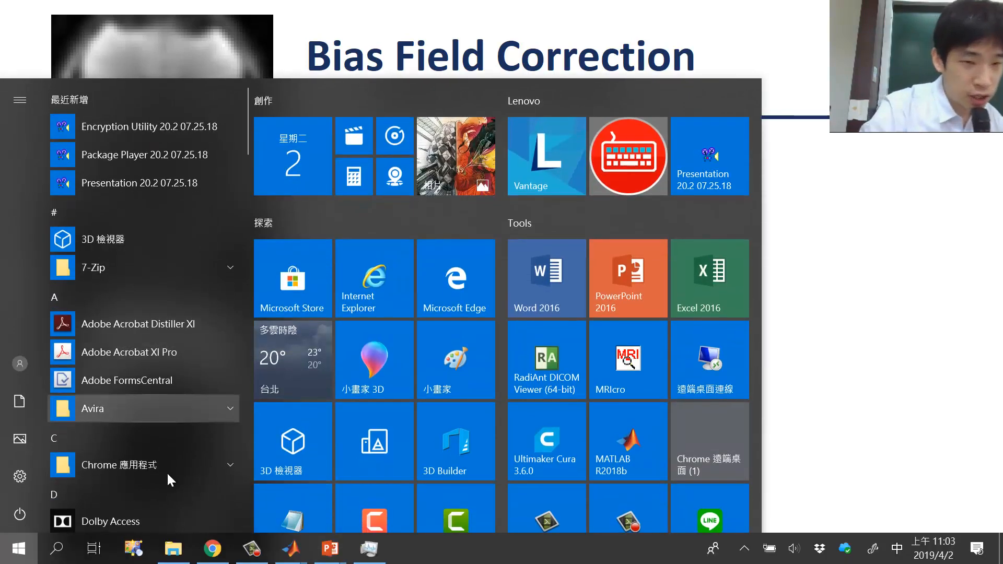
{"action": "left_click", "coordinate": [173, 549]}
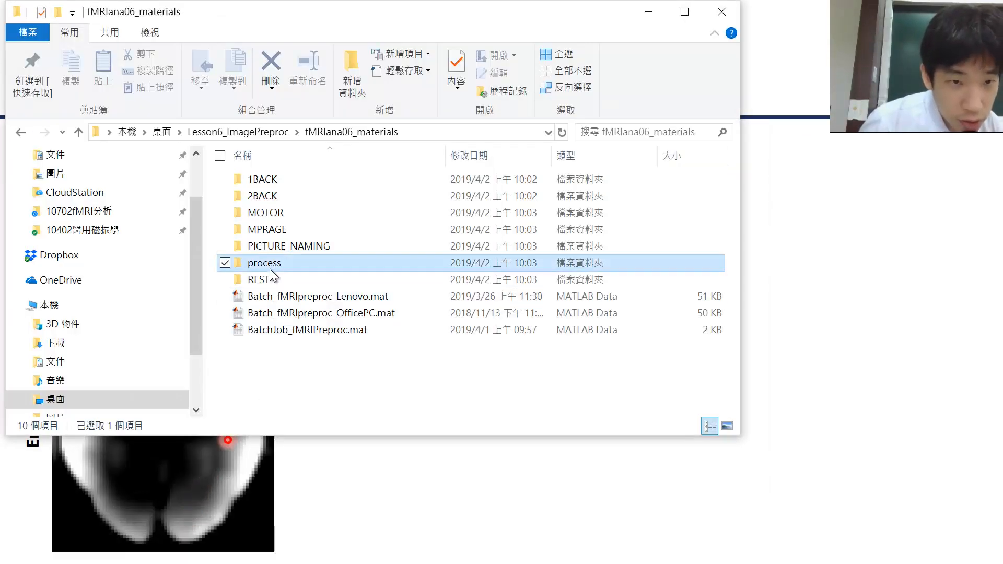
{"action": "double_click", "coordinate": [270, 267]}
{"action": "left_click", "coordinate": [274, 193]}
{"action": "double_click", "coordinate": [274, 196]}
Search the 2BACK folder for files matching "w".
{"action": "scroll", "coordinate": [330, 230], "scroll_direction": "down", "scroll_amount": 10}
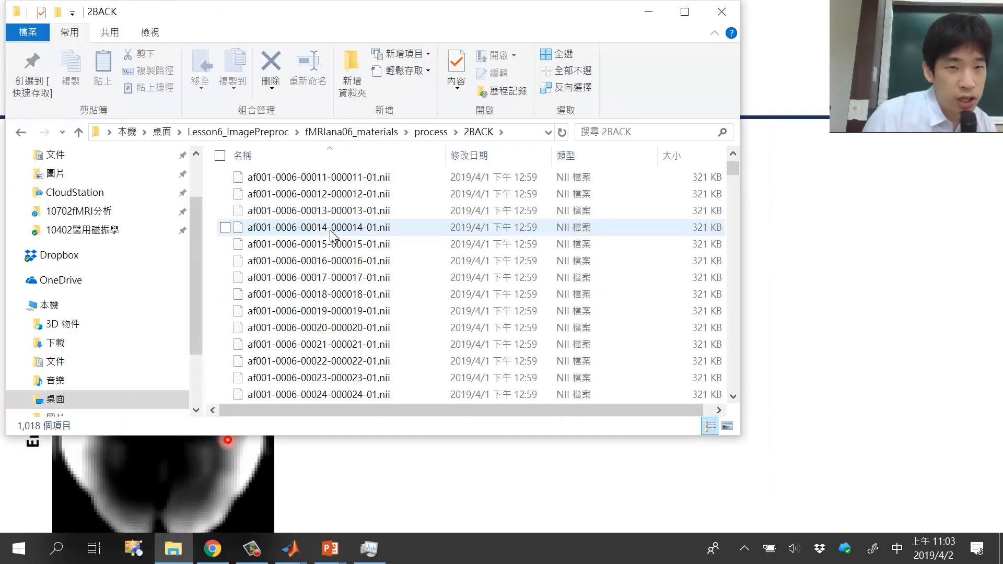
{"action": "left_click", "coordinate": [602, 128]}
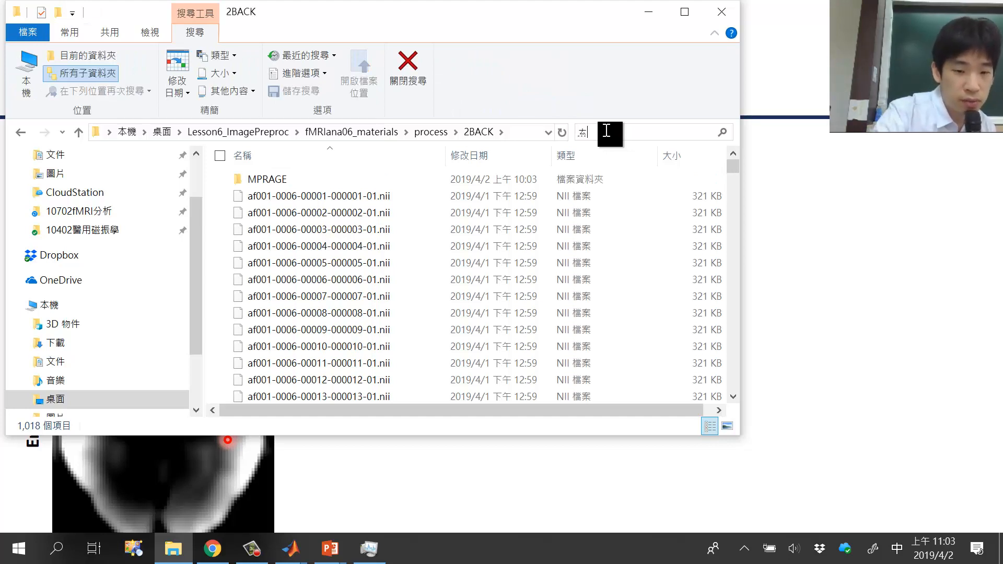
{"action": "key", "text": "shift"}
{"action": "type", "text": "w"}
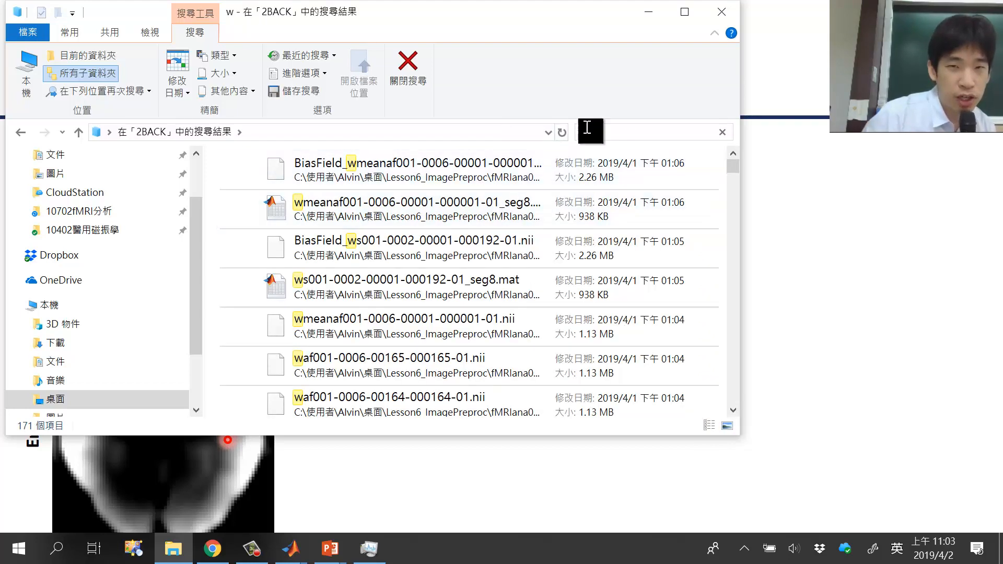
Launch MRIcro and move its window aside to uncover the file search results.
{"action": "left_click", "coordinate": [15, 561]}
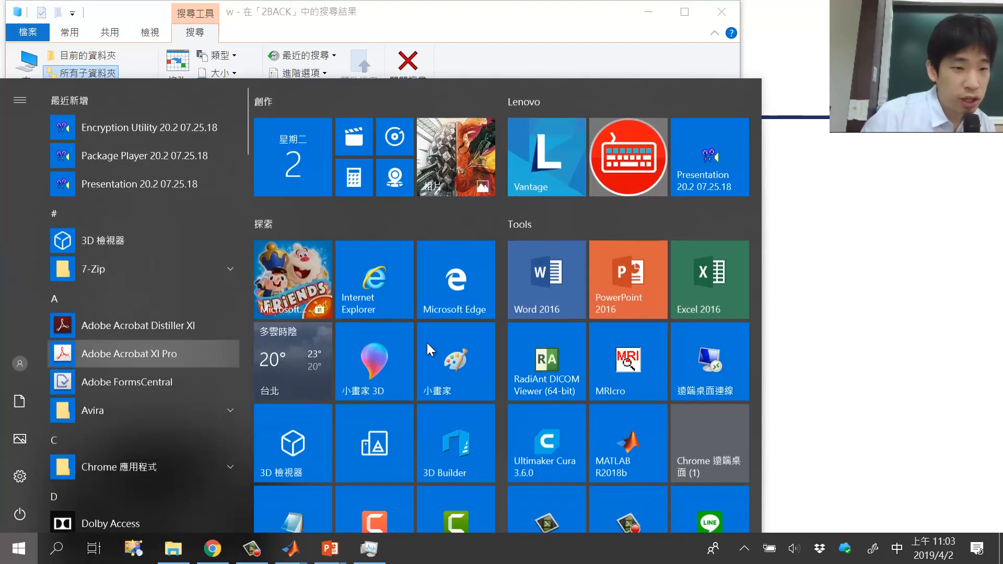
{"action": "left_click", "coordinate": [604, 362]}
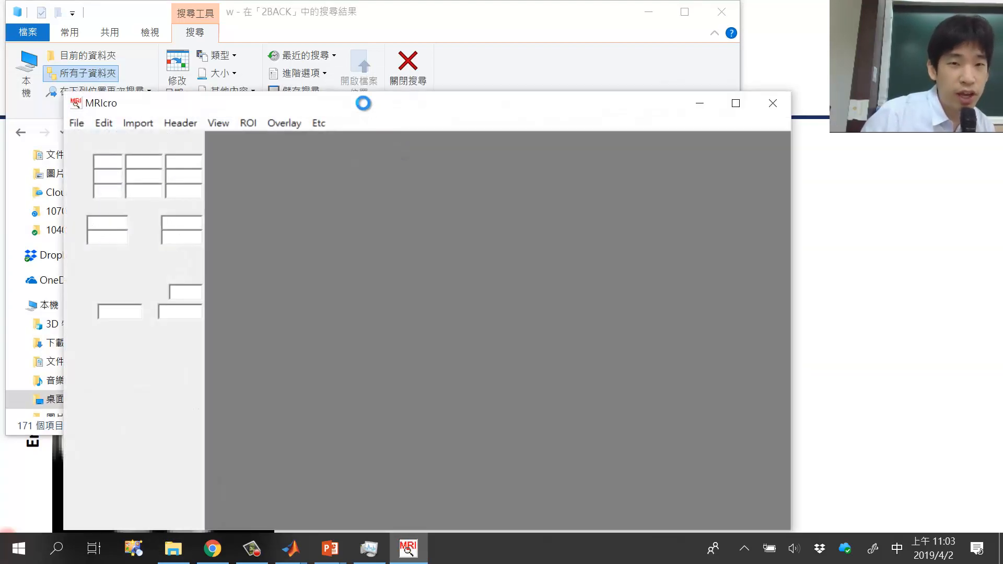
{"action": "left_click_drag", "start_coordinate": [395, 101], "coordinate": [802, 136]}
Return to the file search results and point out the wmeanaf001 seg8.mat file and the BiasField_ws001 image.
{"action": "left_click", "coordinate": [291, 211]}
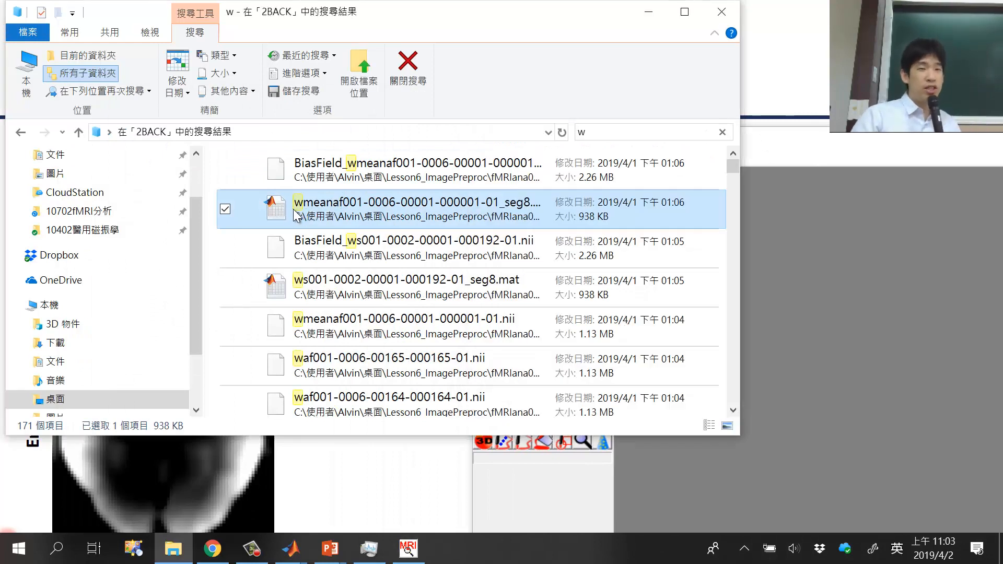
{"action": "left_click", "coordinate": [304, 203]}
{"action": "key", "text": "Escape"}
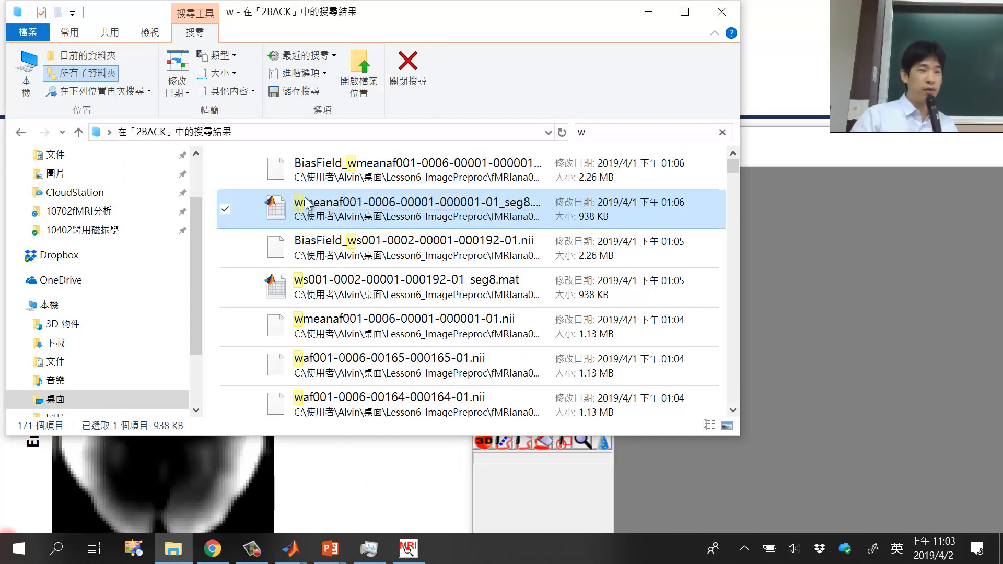
{"action": "left_click", "coordinate": [309, 208]}
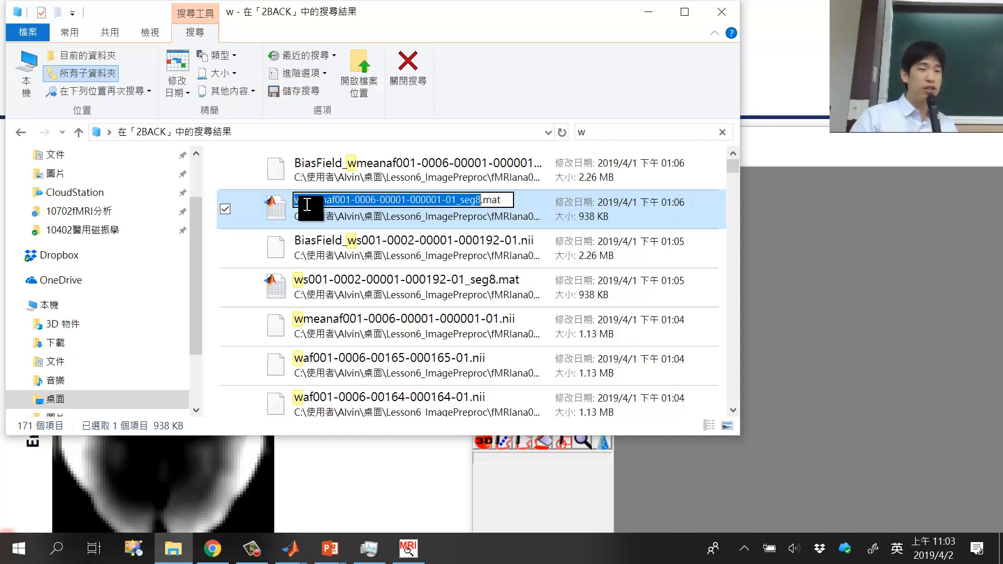
{"action": "key", "text": "Escape"}
{"action": "left_click", "coordinate": [329, 251]}
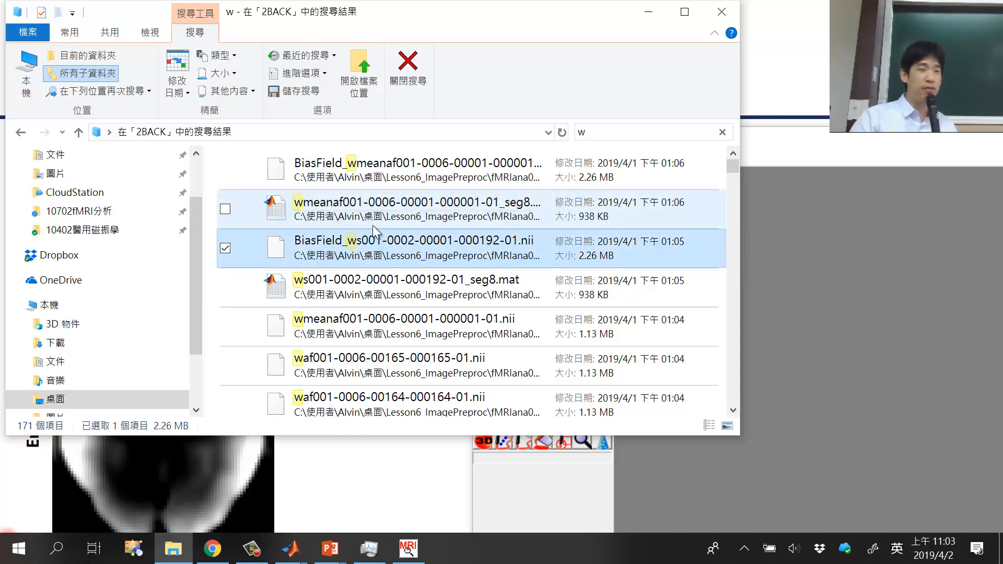
{"action": "left_click", "coordinate": [330, 207]}
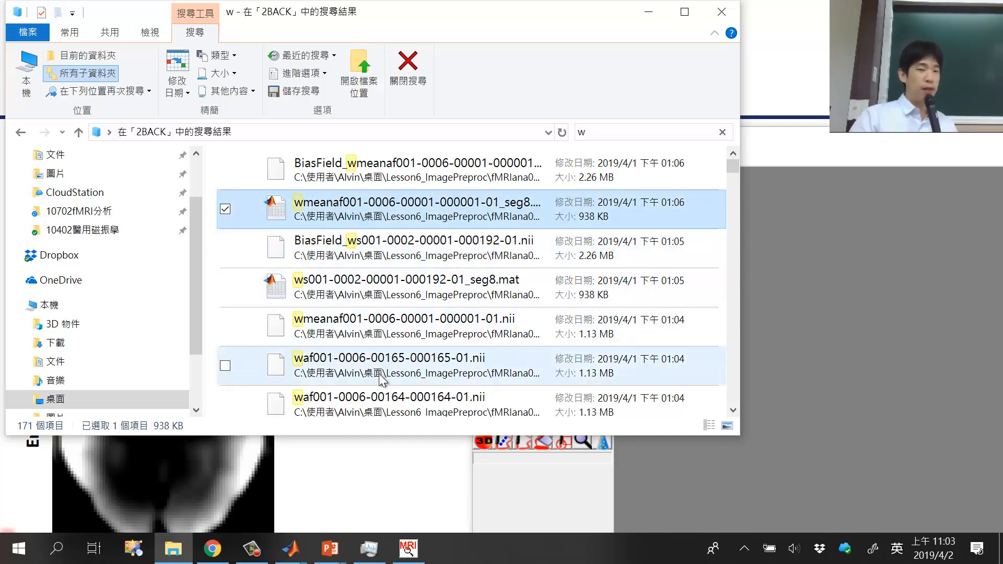
{"action": "left_click", "coordinate": [325, 363]}
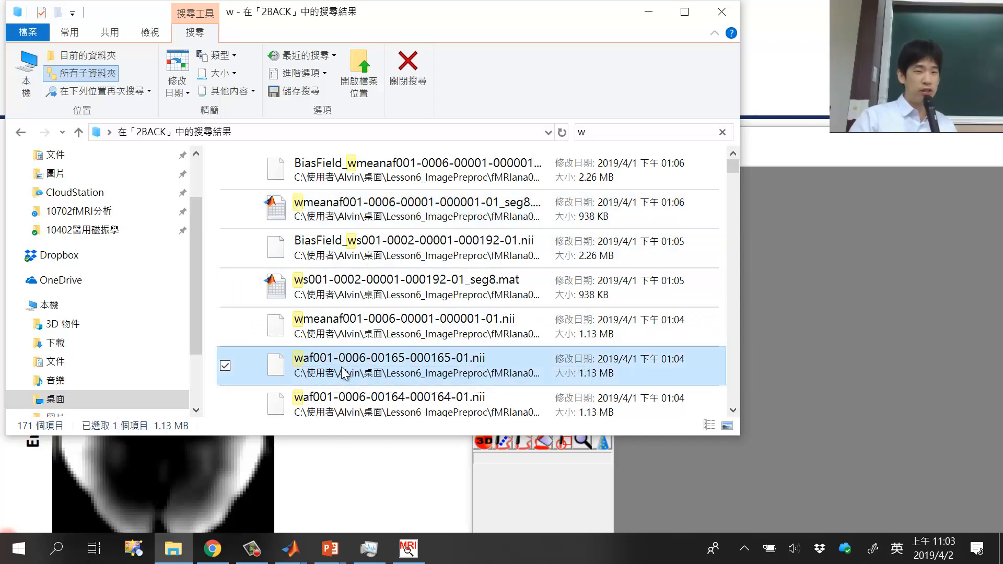
{"action": "scroll", "coordinate": [343, 373], "scroll_direction": "down", "scroll_amount": 2}
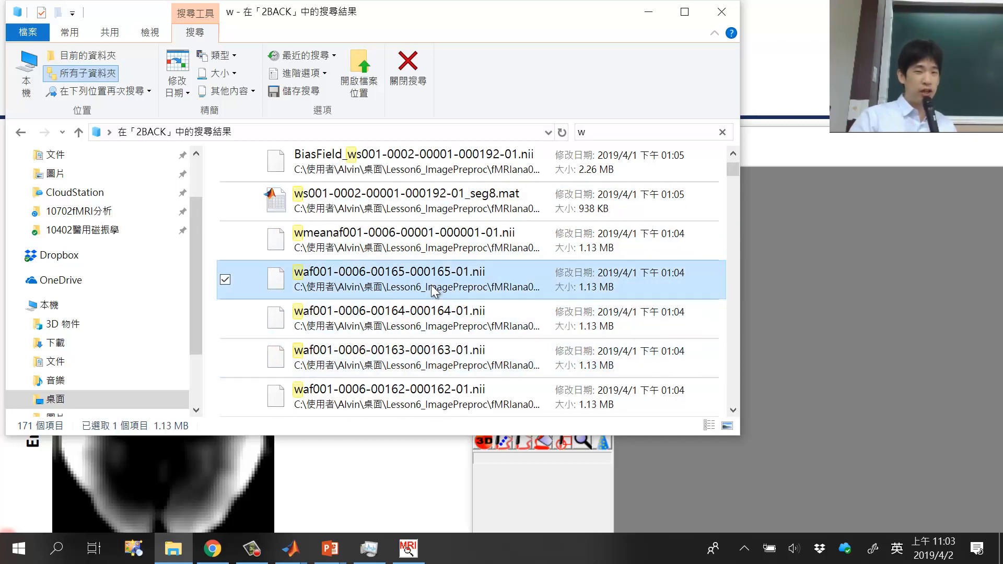
{"action": "scroll", "coordinate": [434, 296], "scroll_direction": "down", "scroll_amount": 20}
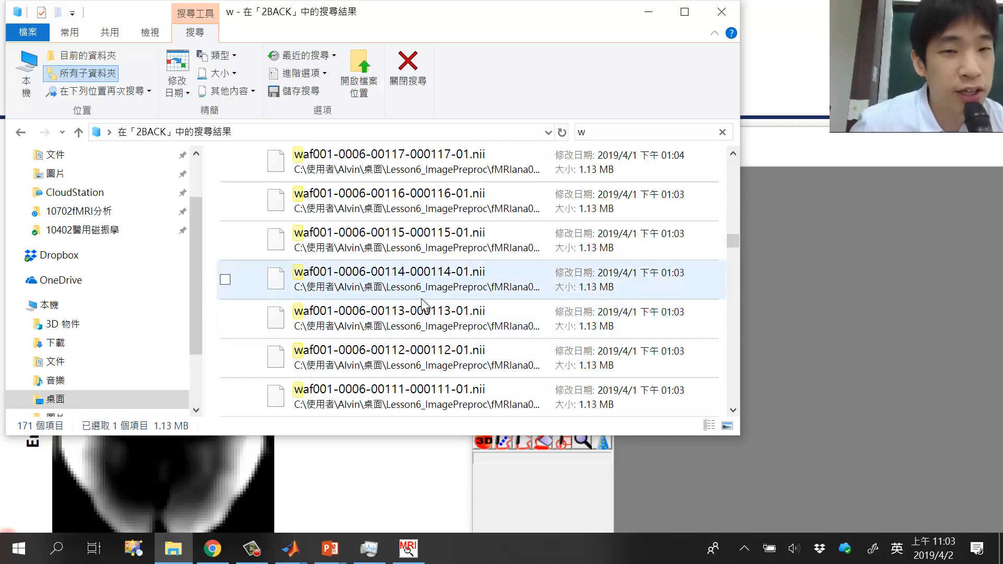
{"action": "scroll", "coordinate": [427, 294], "scroll_direction": "down", "scroll_amount": 20}
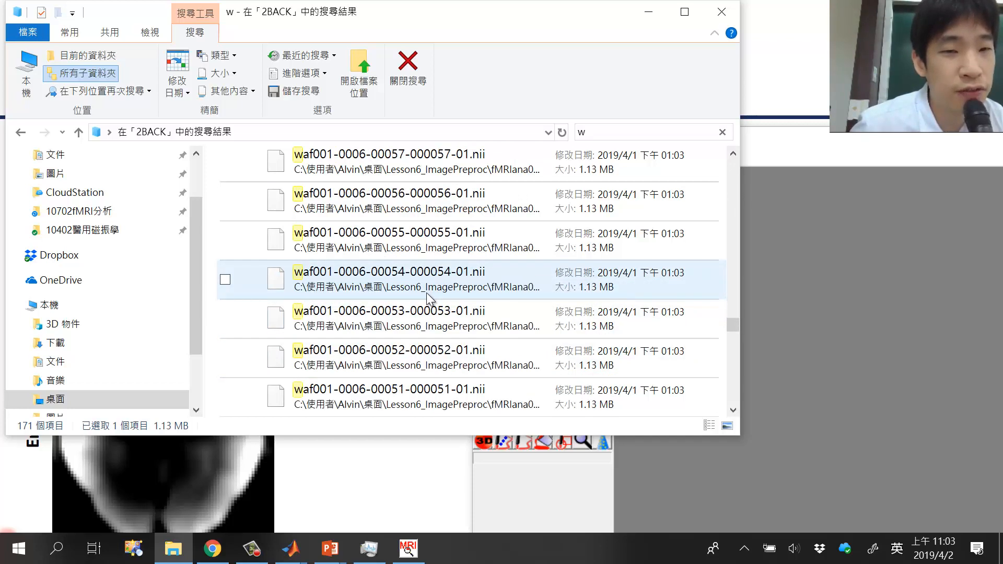
{"action": "scroll", "coordinate": [427, 293], "scroll_direction": "down", "scroll_amount": 14}
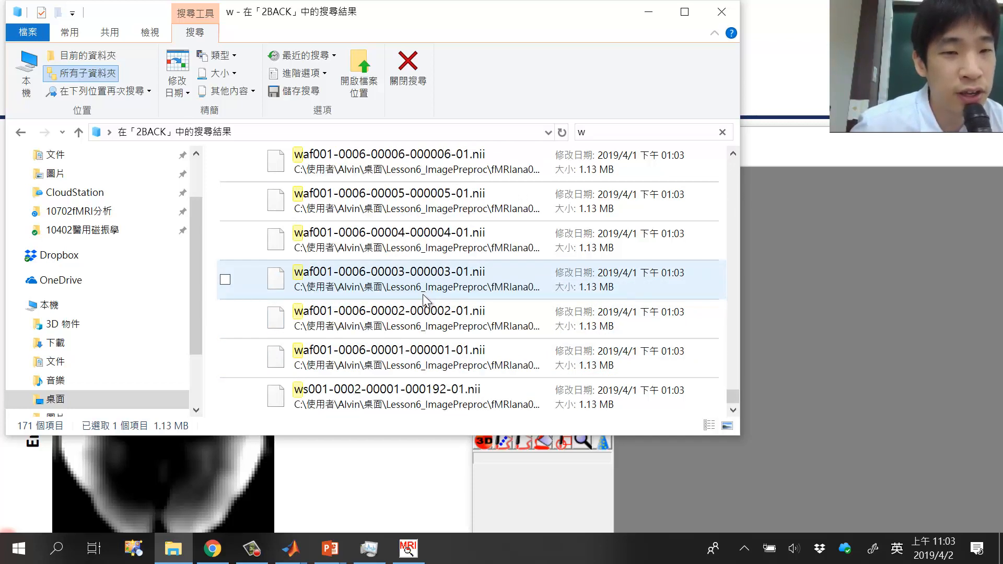
{"action": "left_click", "coordinate": [277, 371], "text": "shift"}
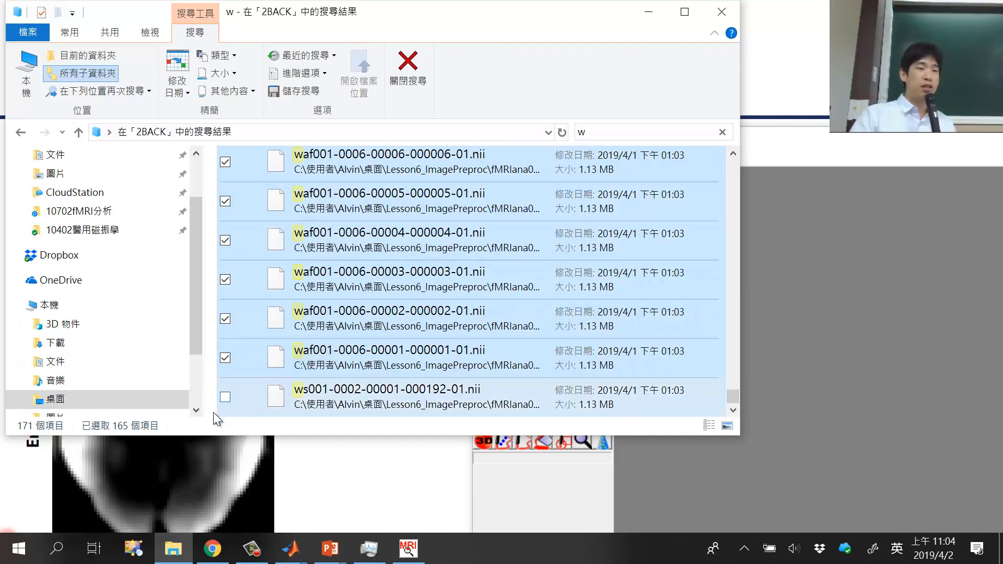
{"action": "scroll", "coordinate": [418, 259], "scroll_direction": "up", "scroll_amount": 20}
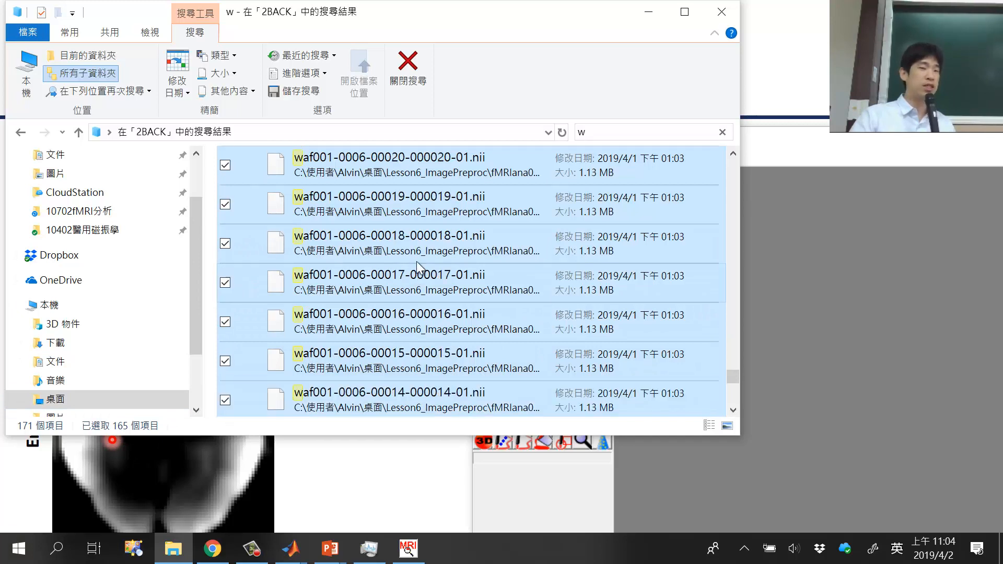
{"action": "scroll", "coordinate": [384, 204], "scroll_direction": "up", "scroll_amount": 20}
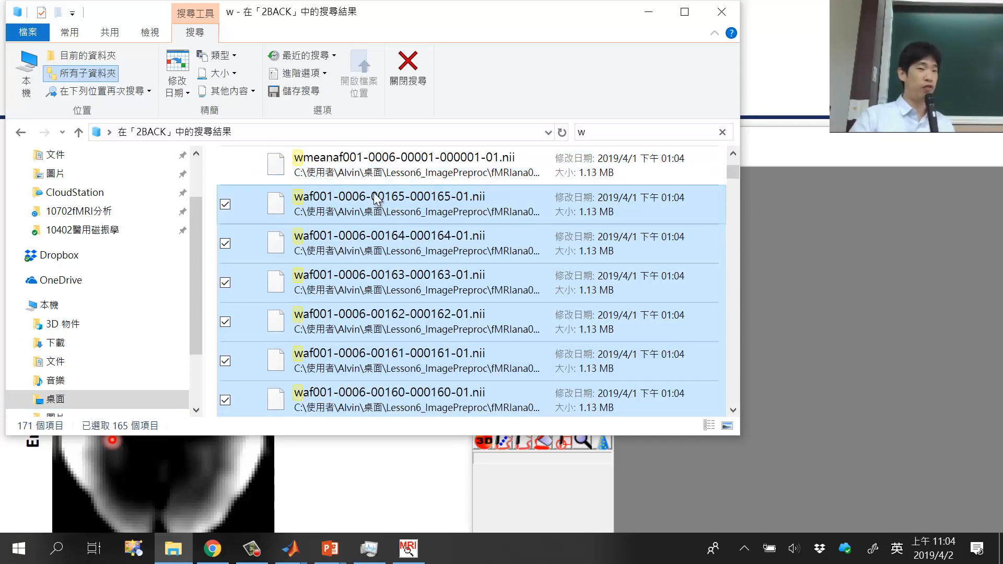
{"action": "left_click", "coordinate": [328, 210]}
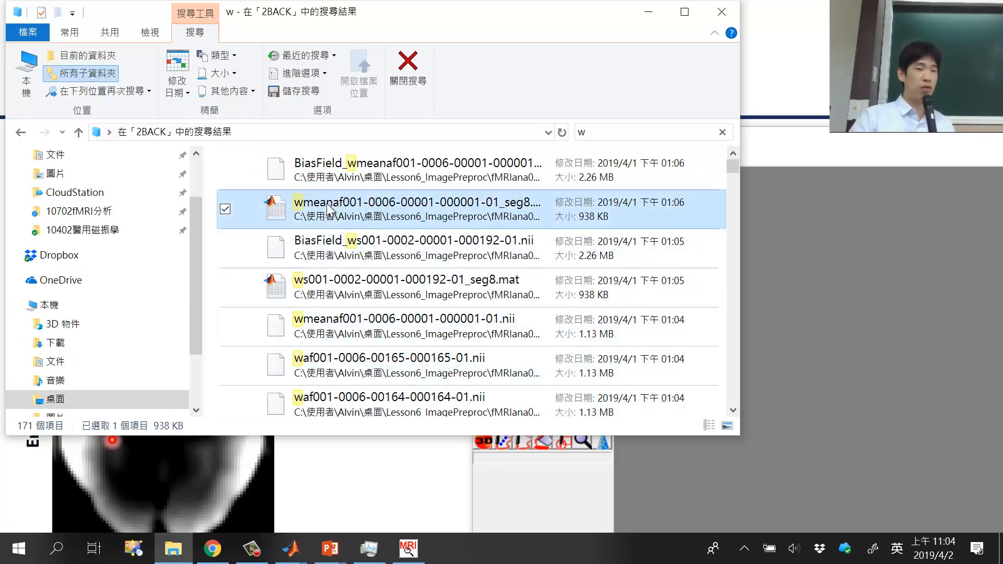
{"action": "left_click_drag", "start_coordinate": [329, 210], "coordinate": [870, 275]}
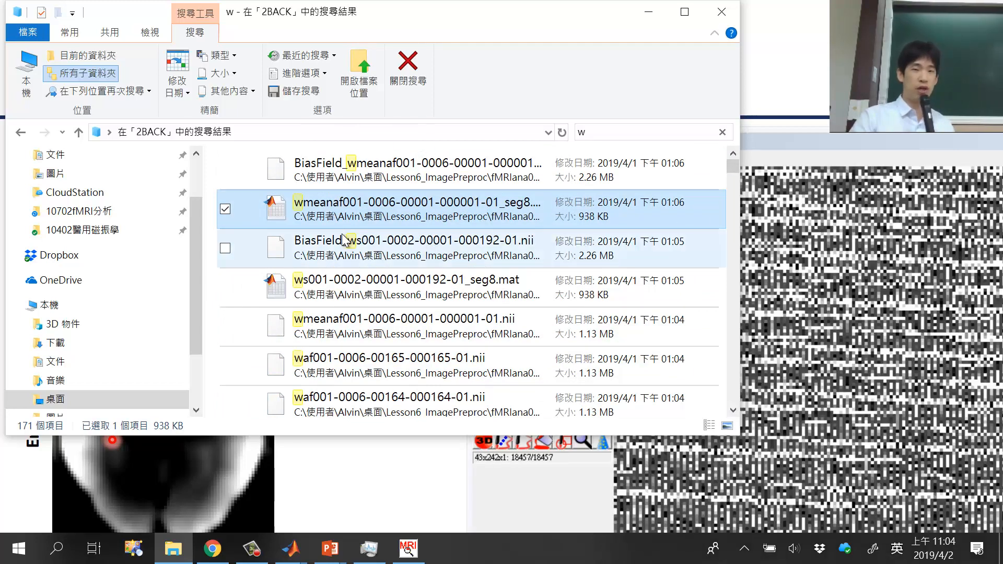
{"action": "left_click", "coordinate": [315, 329]}
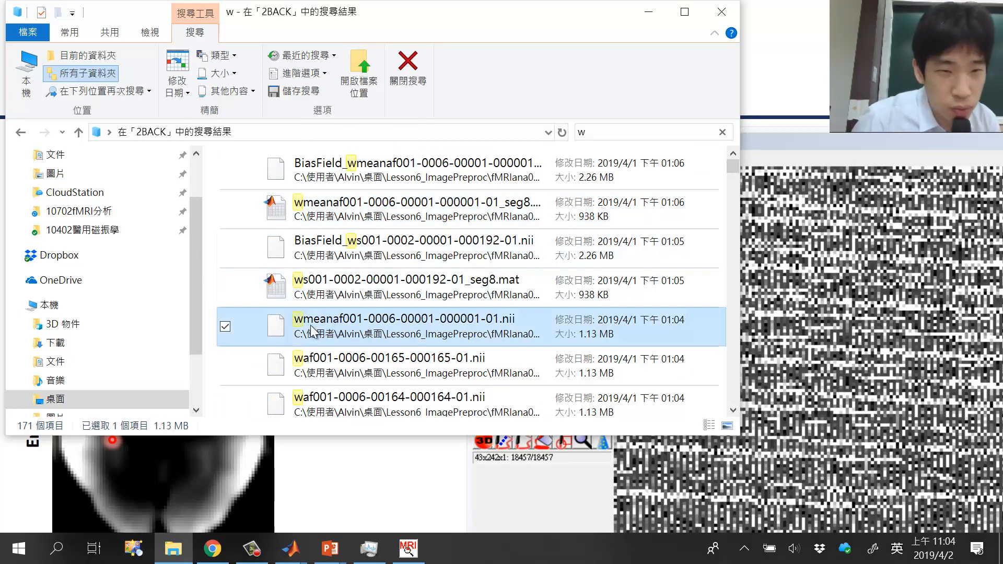
{"action": "left_click_drag", "start_coordinate": [324, 333], "coordinate": [839, 334]}
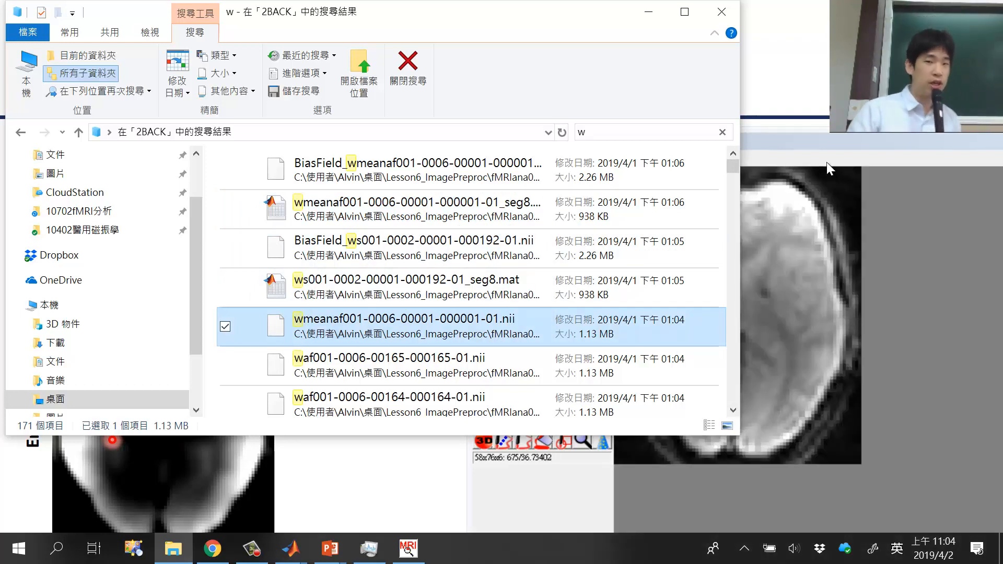
{"action": "left_click_drag", "start_coordinate": [502, 327], "coordinate": [788, 145]}
{"action": "left_click_drag", "start_coordinate": [532, 52], "coordinate": [533, 56]}
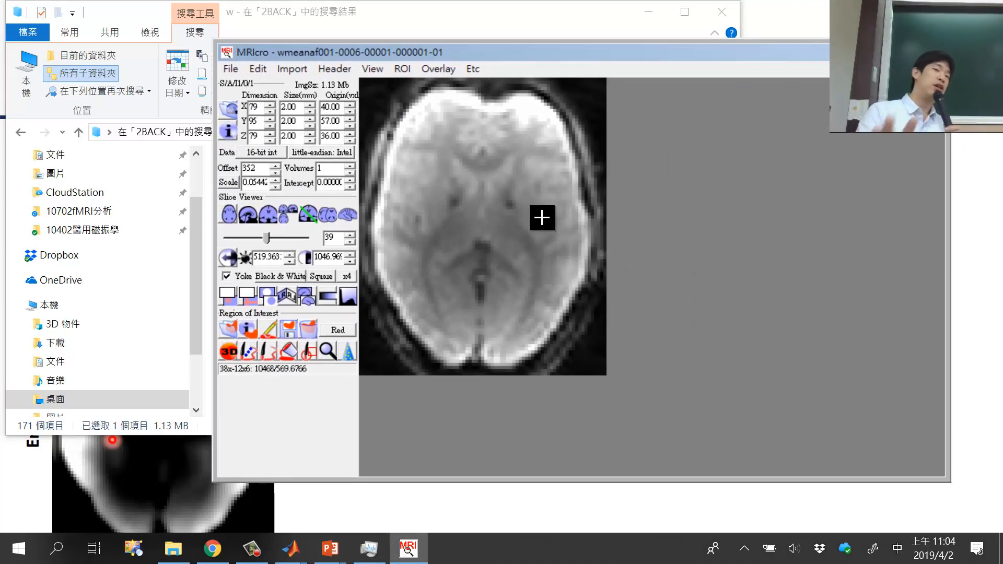
Inspect the mean image in orthogonal and axial views, and adjust its contrast using regions around the brain's centre.
{"action": "left_click", "coordinate": [282, 212]}
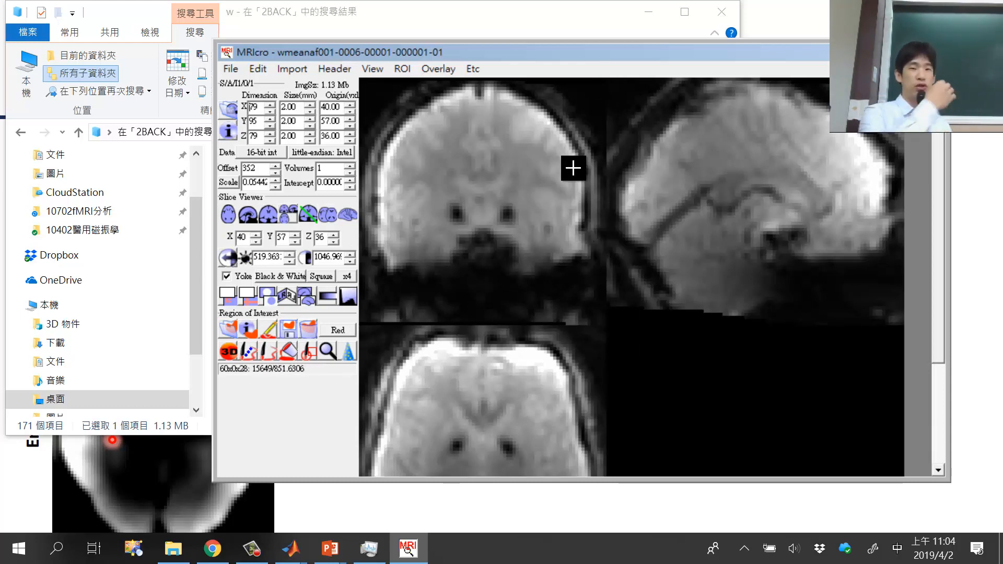
{"action": "left_click", "coordinate": [225, 214]}
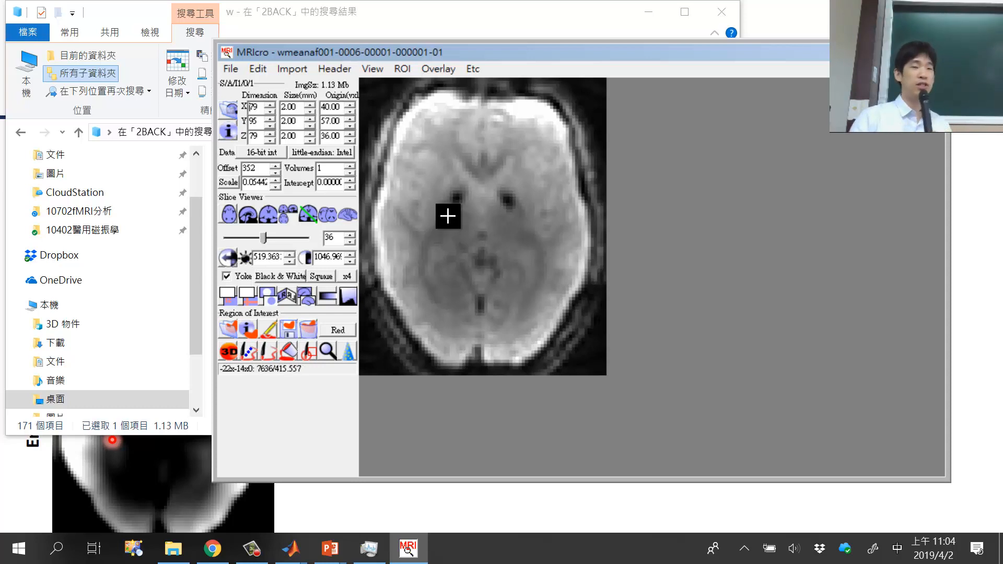
{"action": "left_click_drag", "start_coordinate": [478, 239], "coordinate": [536, 314]}
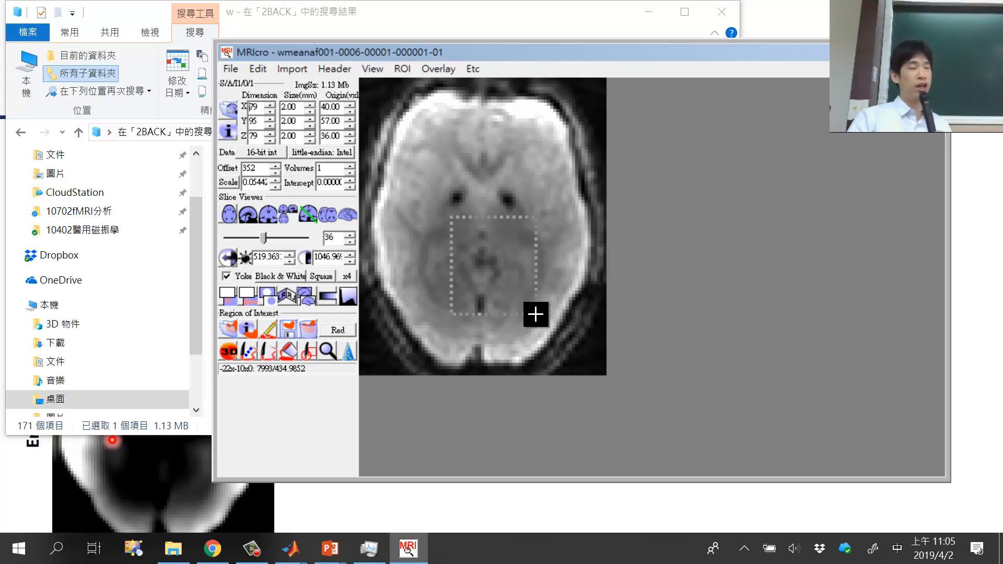
{"action": "left_click_drag", "start_coordinate": [536, 314], "coordinate": [536, 314]}
{"action": "left_click_drag", "start_coordinate": [497, 260], "coordinate": [527, 295]}
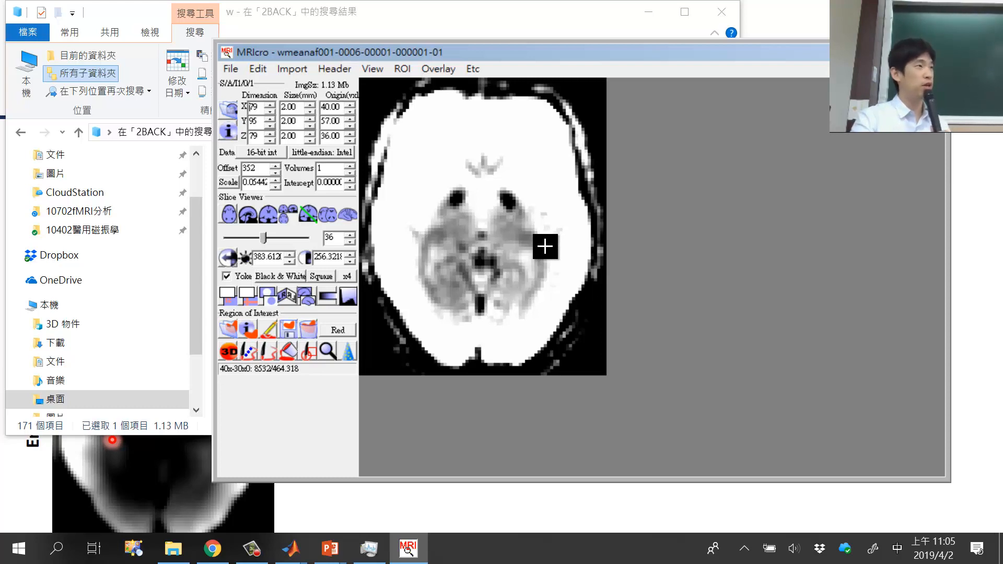
{"action": "left_click_drag", "start_coordinate": [499, 292], "coordinate": [520, 273]}
{"action": "left_click_drag", "start_coordinate": [446, 197], "coordinate": [465, 192]}
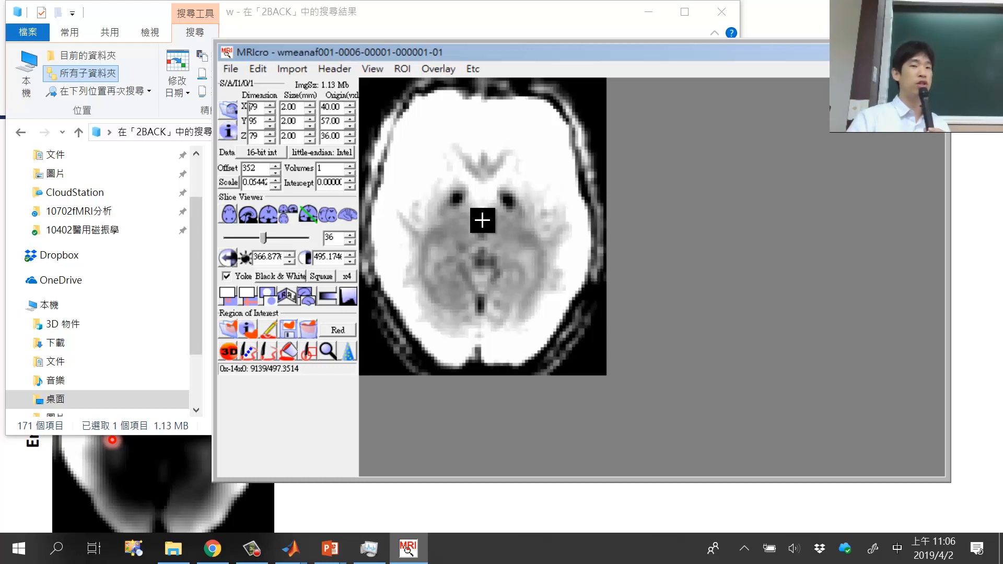
{"action": "mouse_move", "coordinate": [488, 260]}
{"action": "left_mouse_down"}
{"action": "mouse_move", "coordinate": [459, 230]}
{"action": "mouse_move", "coordinate": [474, 246]}
{"action": "left_mouse_up"}
Switch back to the PowerPoint slide show on the Bias Field Correction slide.
{"action": "left_click", "coordinate": [187, 447]}
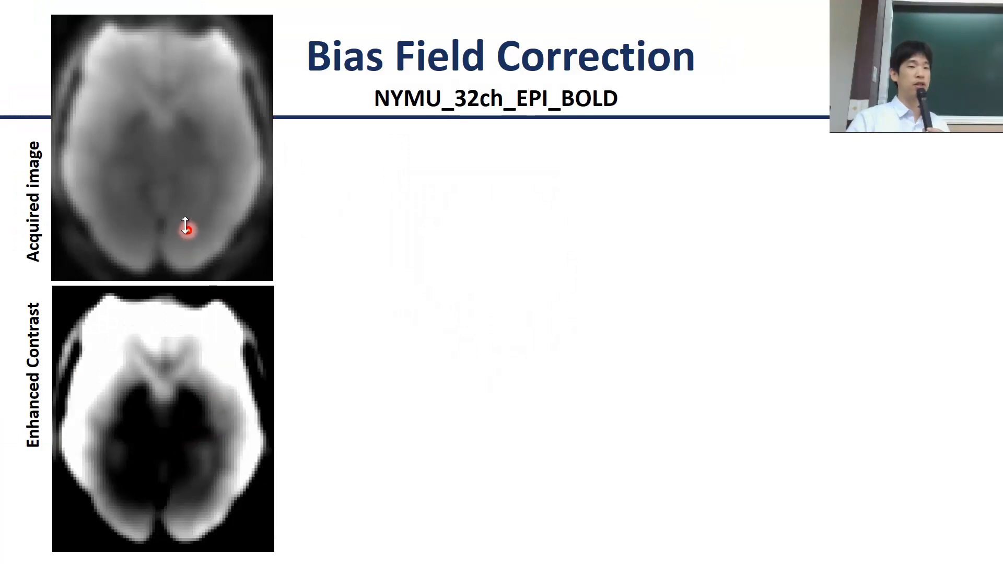
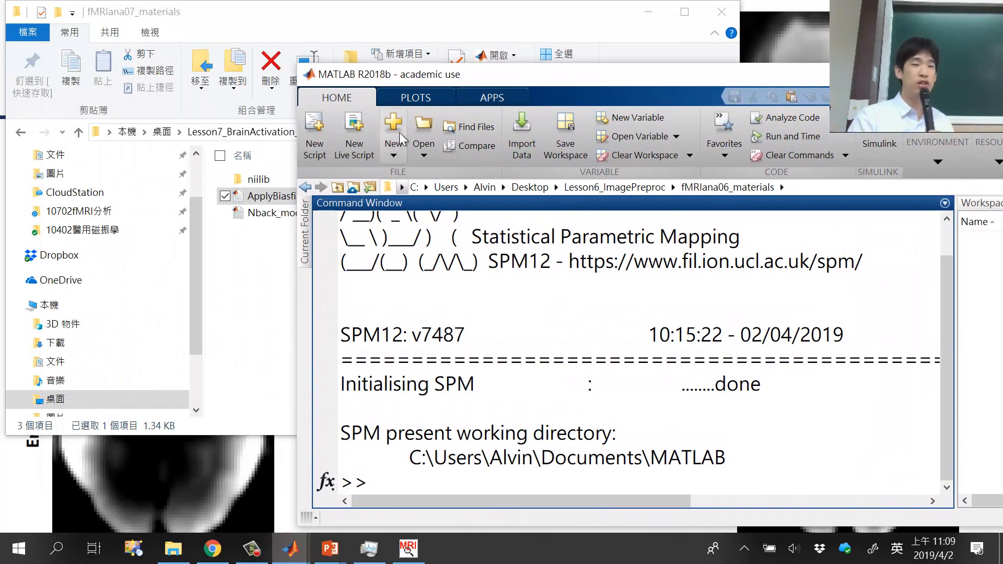
In MATLAB, open the script ApplyBiasfield_CFLu.m from the fMRIana07_materials folder of the Lesson7_BrainActivation_GLM_I directory.
{"action": "left_click", "coordinate": [419, 121]}
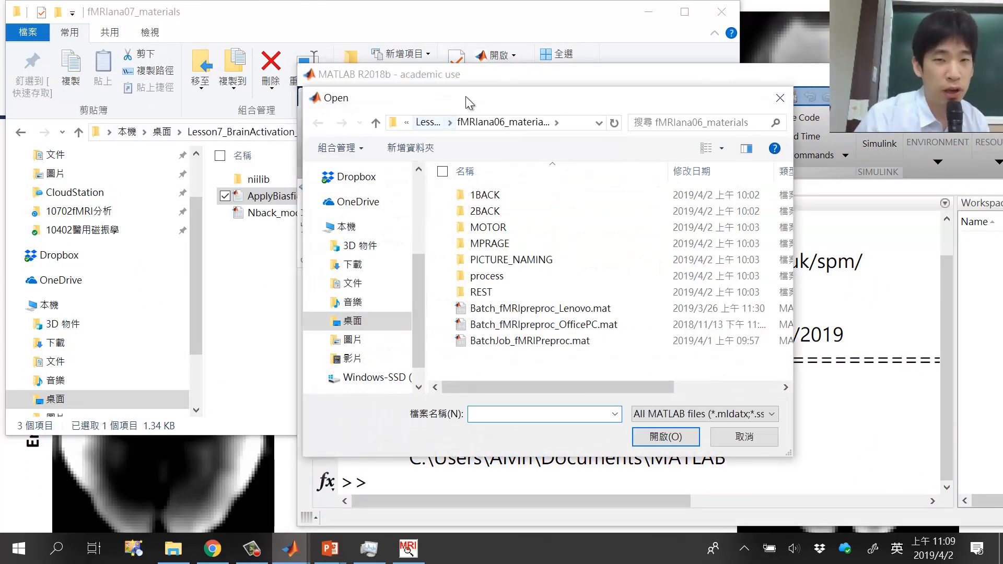
{"action": "left_click_drag", "start_coordinate": [466, 96], "coordinate": [297, 65]}
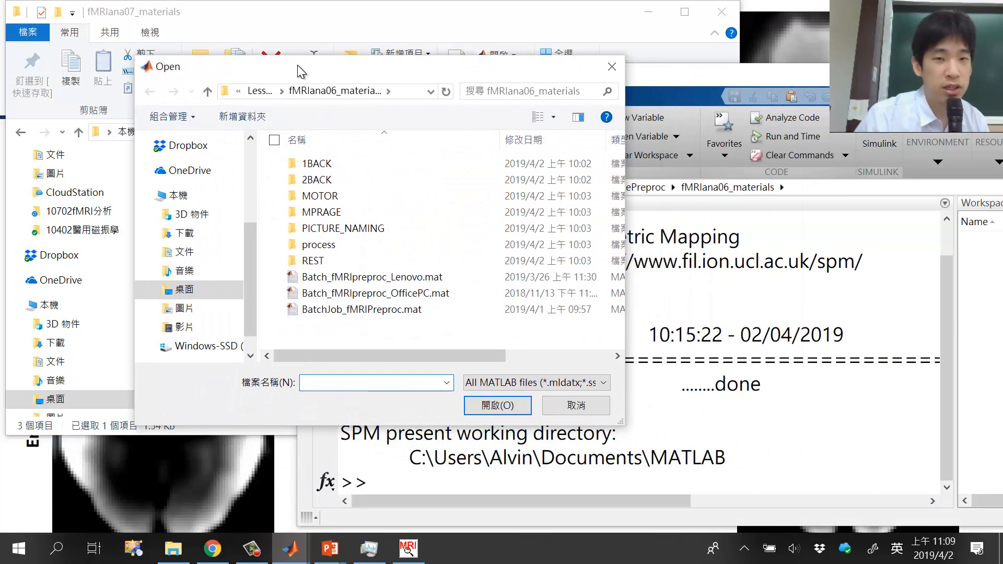
{"action": "left_click", "coordinate": [264, 91]}
{"action": "left_click", "coordinate": [264, 93]}
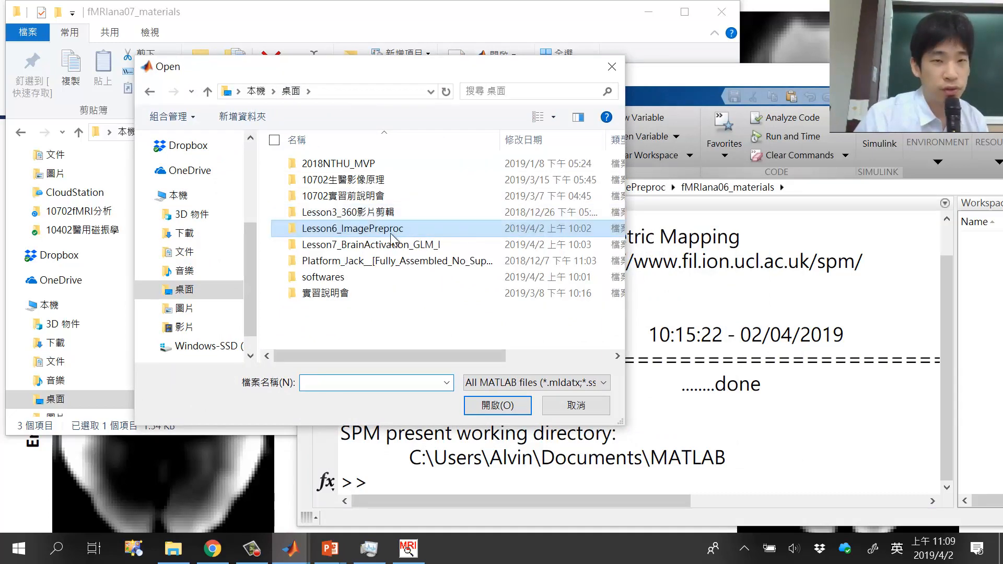
{"action": "double_click", "coordinate": [384, 251]}
{"action": "left_click_drag", "start_coordinate": [448, 73], "coordinate": [557, 214]}
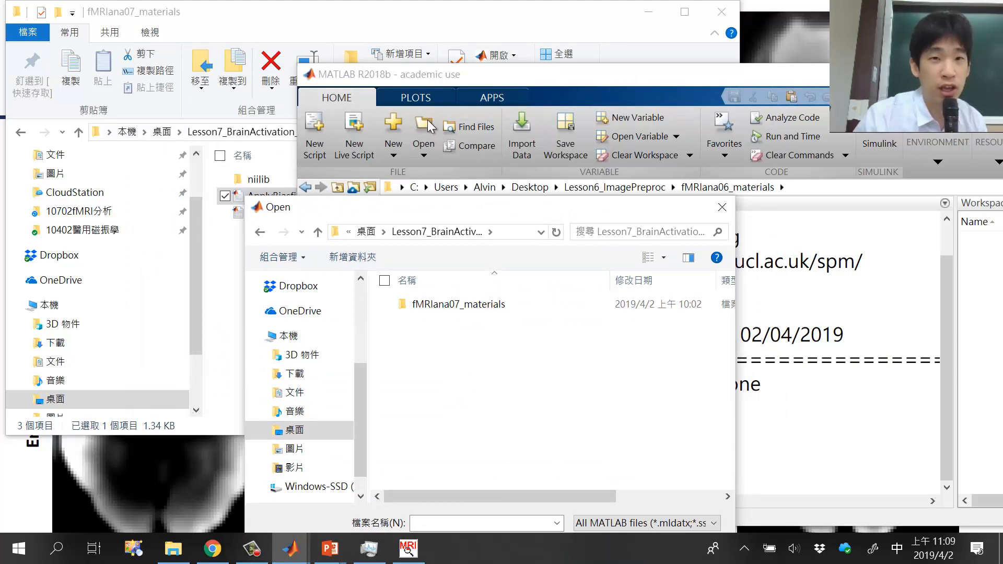
{"action": "left_click", "coordinate": [435, 142]}
{"action": "double_click", "coordinate": [463, 257]}
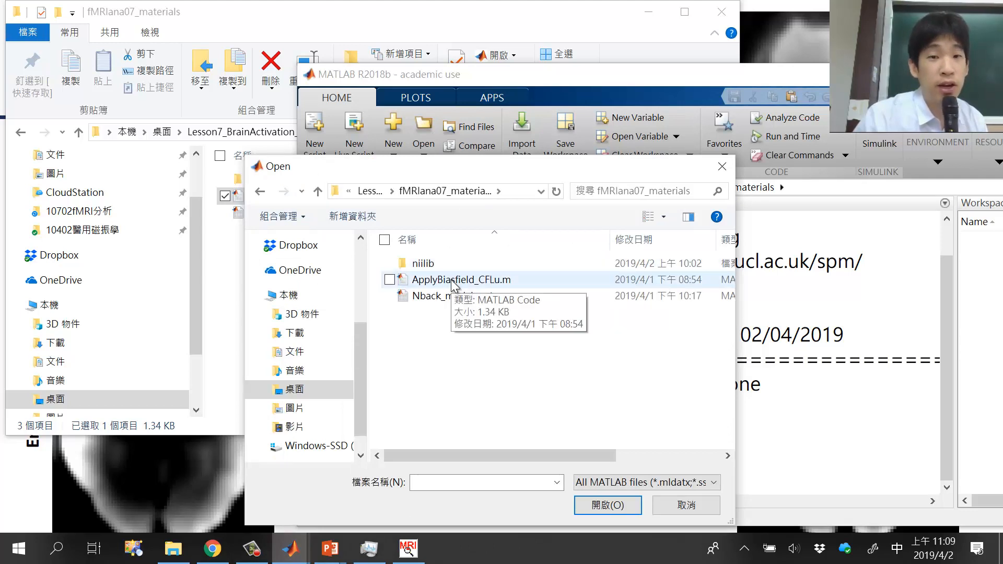
{"action": "double_click", "coordinate": [451, 281]}
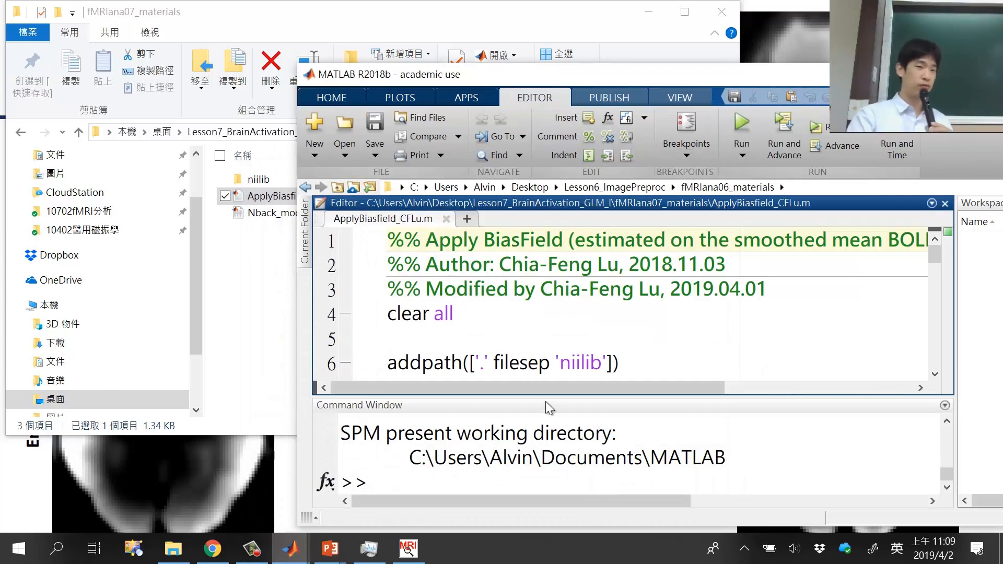
Enlarge the editor pane and look through the bias field script from its header to the section applying the field.
{"action": "left_click_drag", "start_coordinate": [561, 394], "coordinate": [561, 473]}
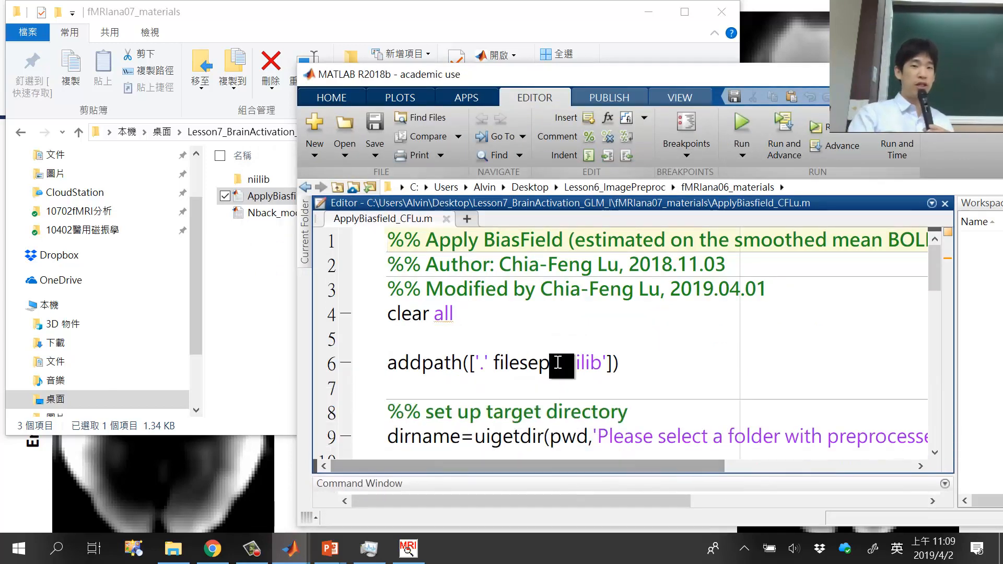
{"action": "left_click", "coordinate": [609, 346]}
{"action": "scroll", "coordinate": [609, 346], "scroll_direction": "down", "scroll_amount": 4}
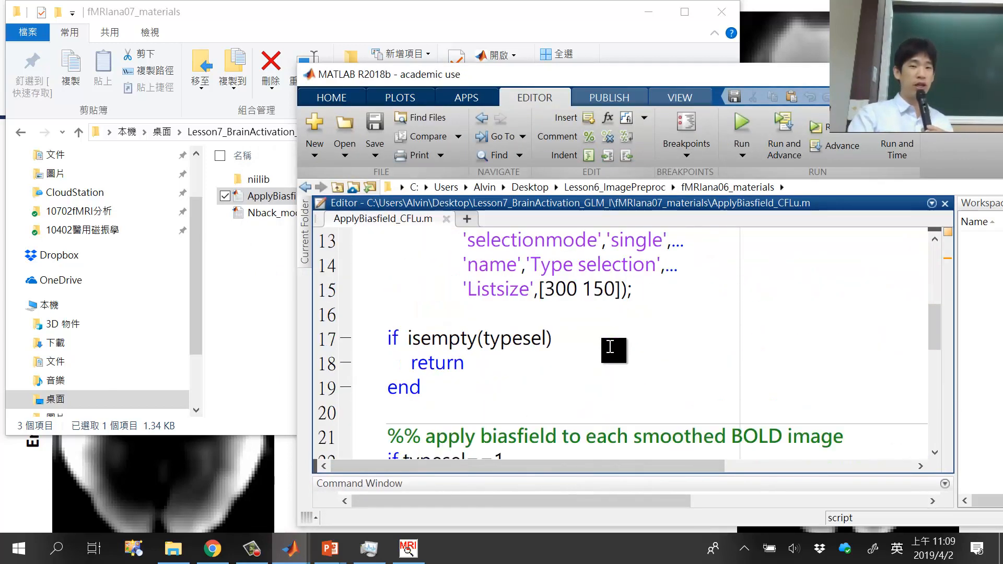
{"action": "scroll", "coordinate": [609, 346], "scroll_direction": "down", "scroll_amount": 3}
{"action": "scroll", "coordinate": [608, 343], "scroll_direction": "up", "scroll_amount": 5}
{"action": "scroll", "coordinate": [608, 344], "scroll_direction": "up", "scroll_amount": 2}
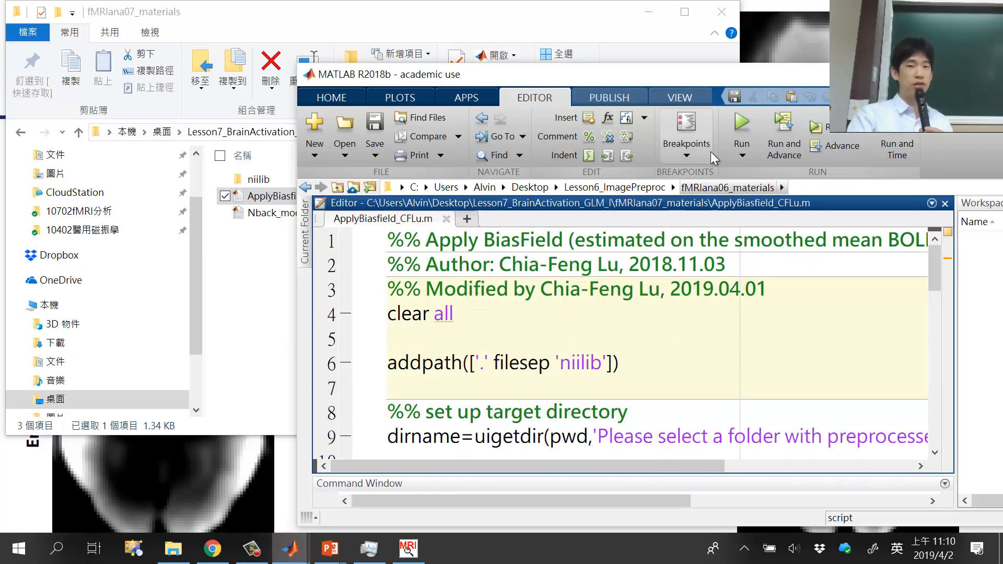
Run the bias field script from its own folder and choose Lesson6_ImagePreproc/fMRIana06_materials/process/1BACK as the preprocessed fMRI data folder.
{"action": "left_click", "coordinate": [742, 124]}
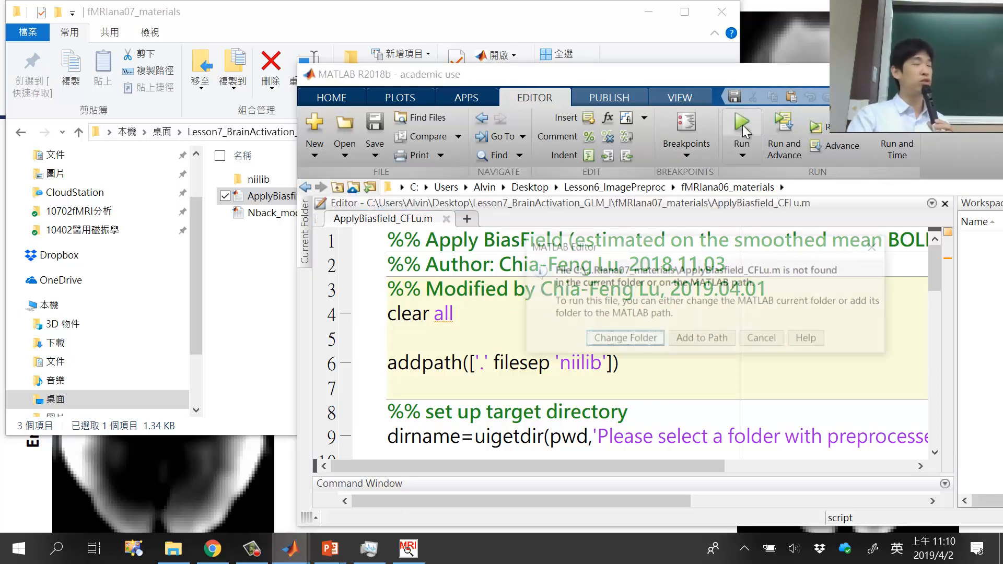
{"action": "left_click", "coordinate": [629, 338]}
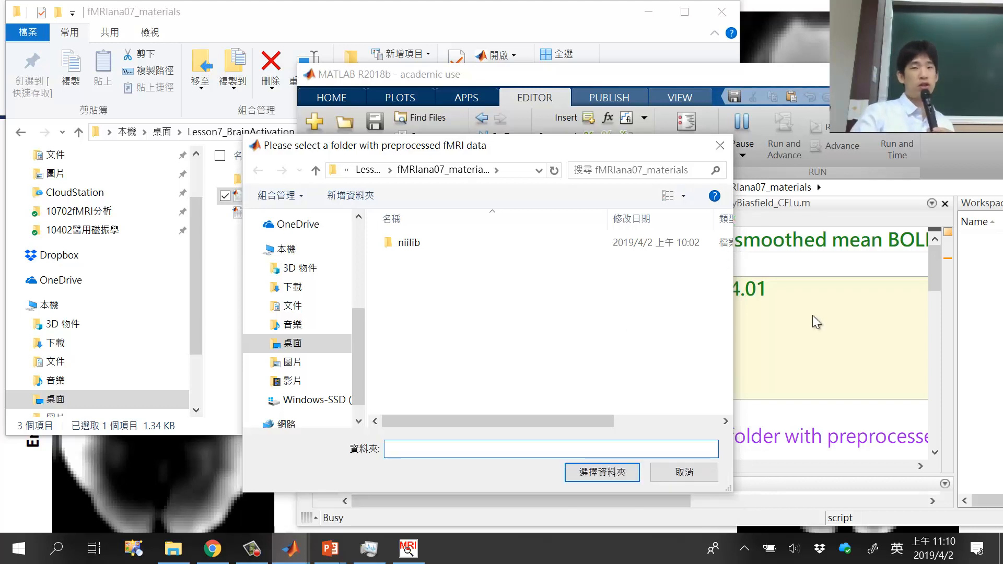
{"action": "left_click", "coordinate": [369, 171]}
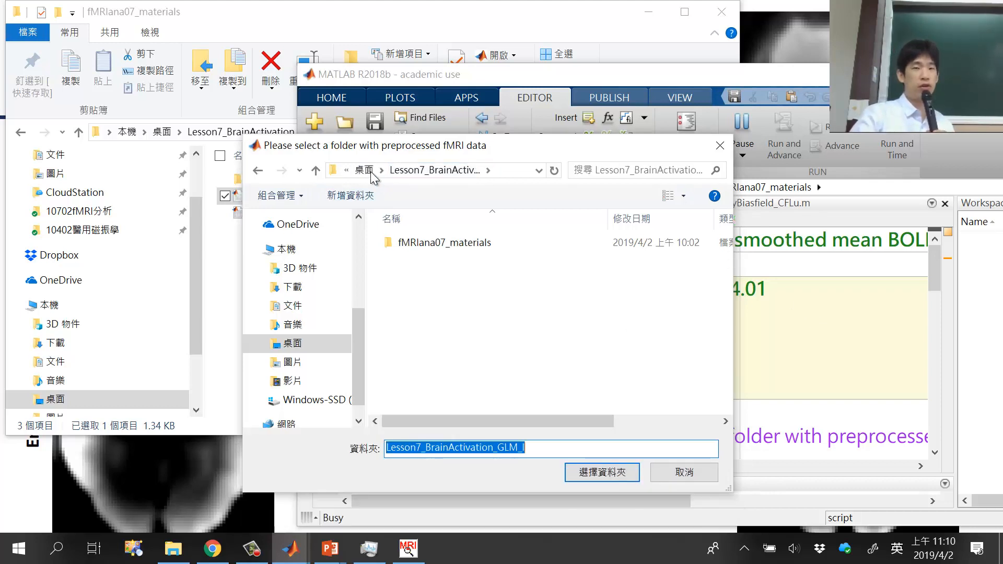
{"action": "left_click", "coordinate": [372, 173]}
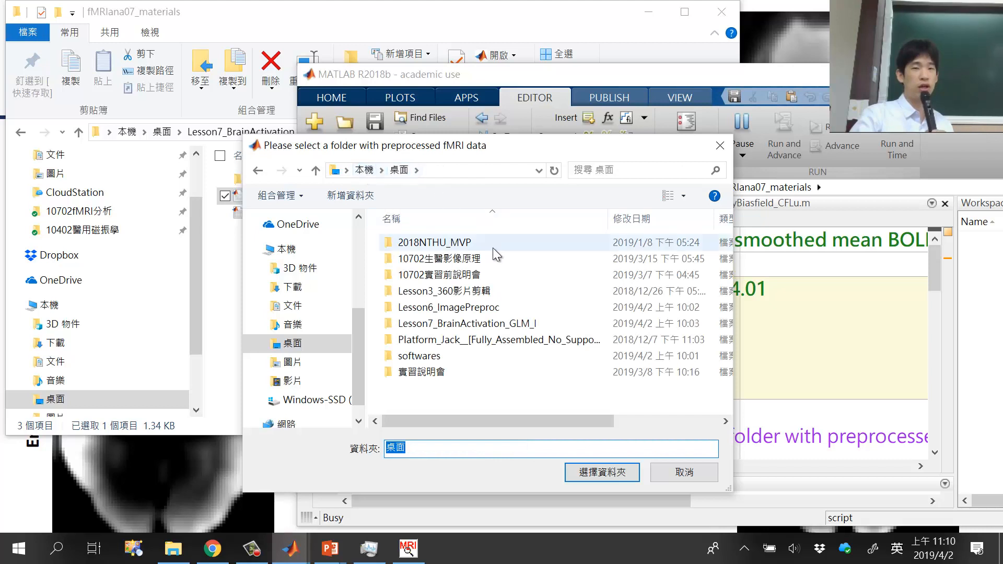
{"action": "double_click", "coordinate": [484, 307]}
{"action": "left_click", "coordinate": [473, 247]}
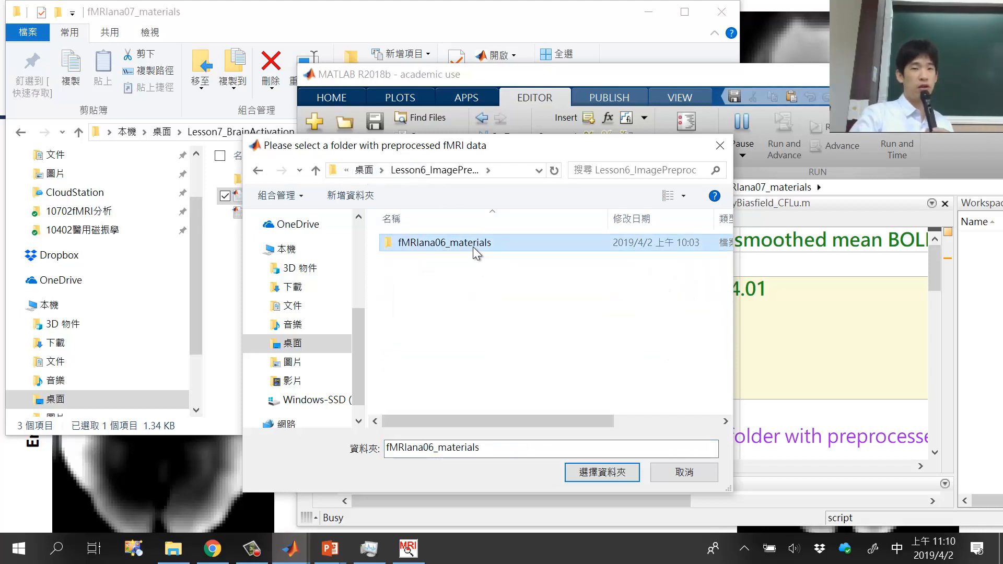
{"action": "double_click", "coordinate": [473, 247]}
{"action": "double_click", "coordinate": [436, 327]}
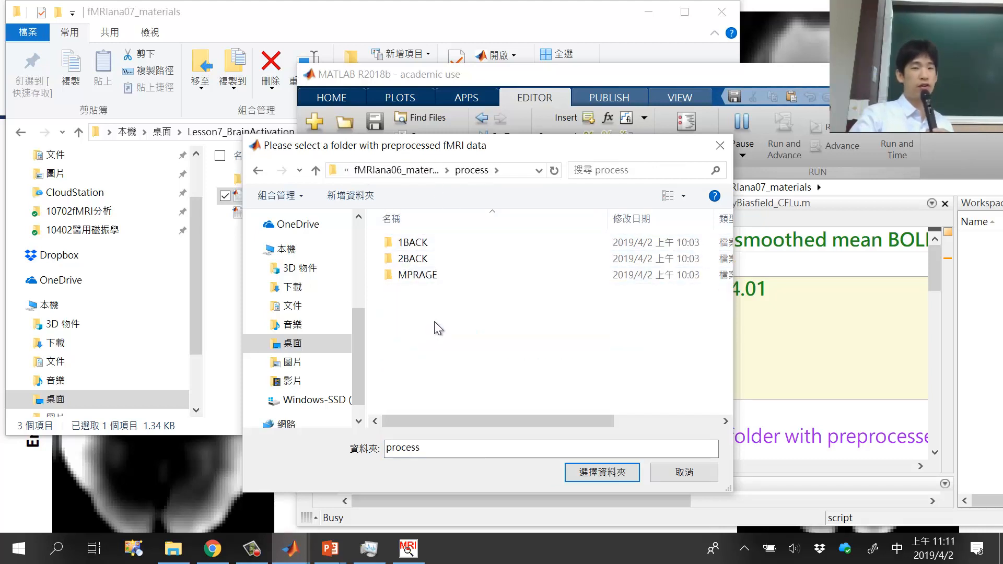
{"action": "double_click", "coordinate": [455, 241]}
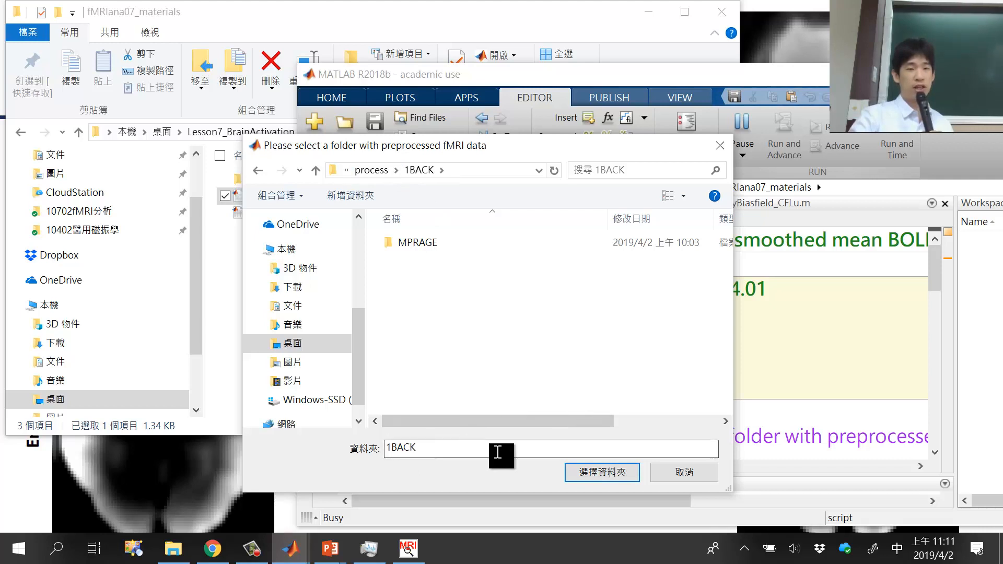
{"action": "left_click", "coordinate": [590, 472]}
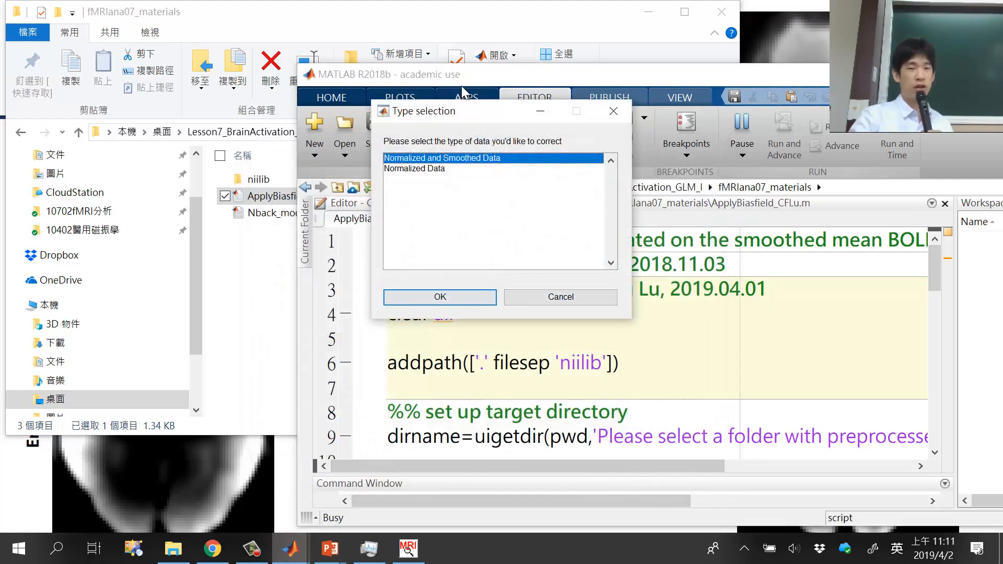
Apply the bias correction to the Normalized and Smoothed Data type and dismiss the completion message.
{"action": "left_click_drag", "start_coordinate": [436, 116], "coordinate": [401, 178]}
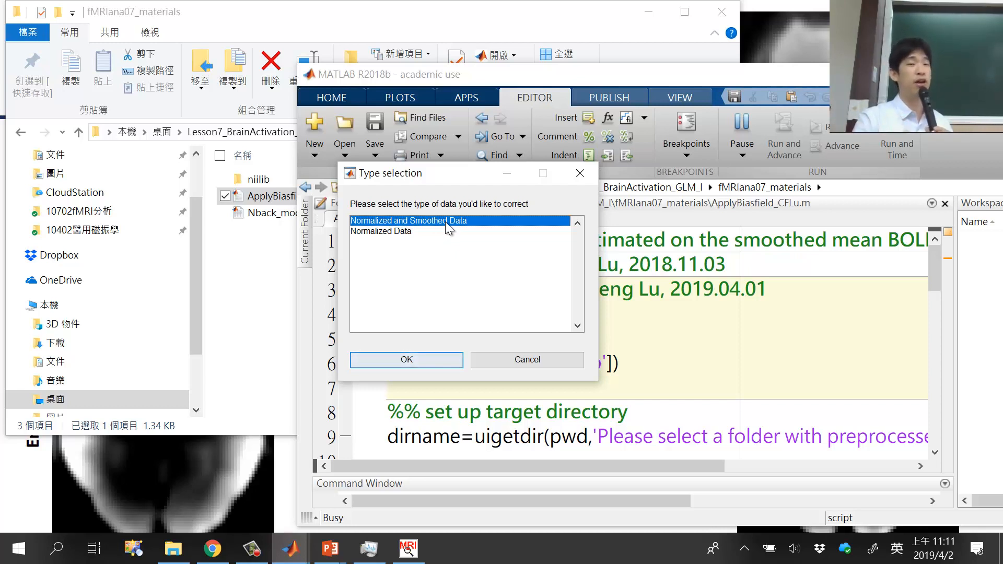
{"action": "left_click", "coordinate": [411, 233]}
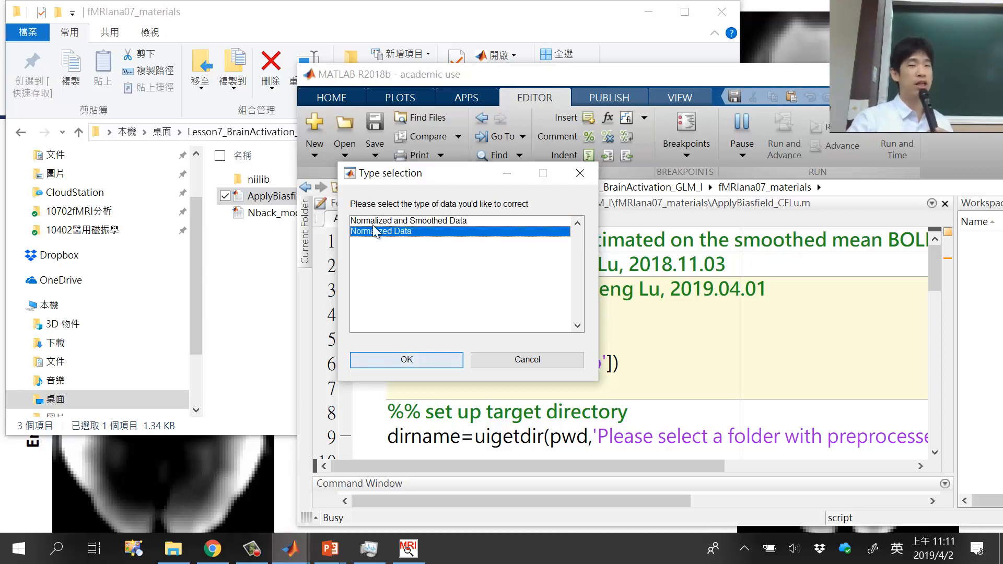
{"action": "left_click", "coordinate": [422, 221]}
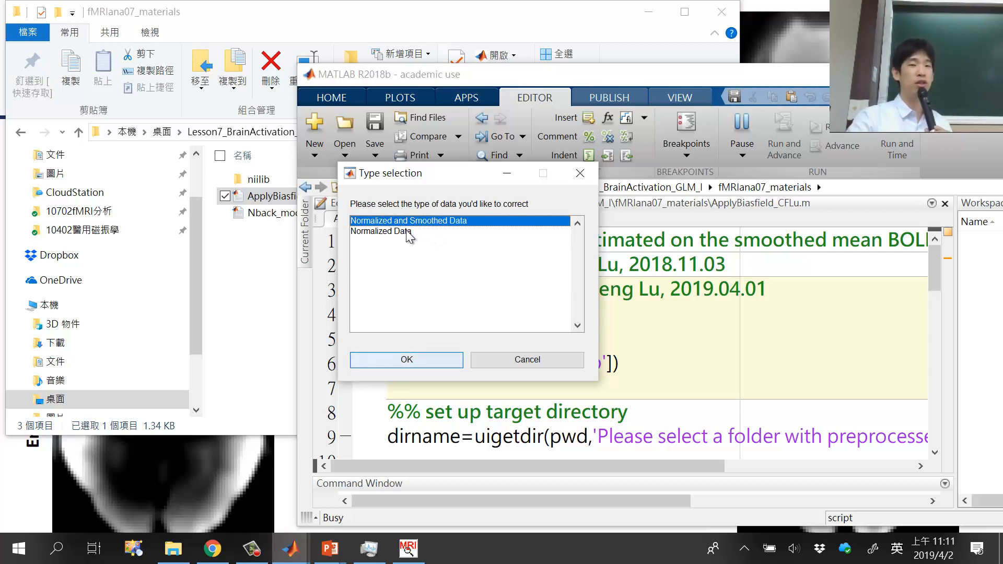
{"action": "left_click", "coordinate": [407, 360]}
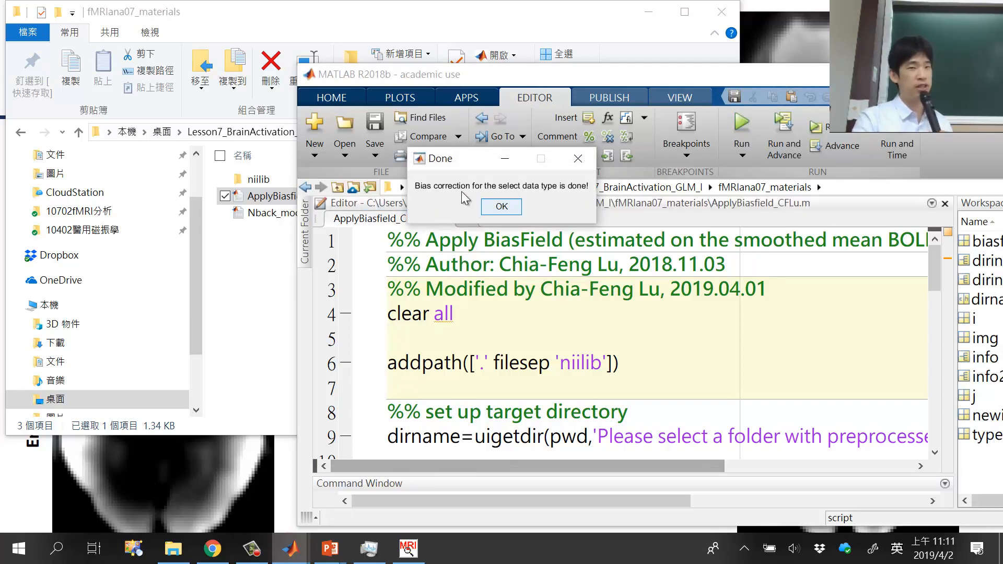
{"action": "left_click_drag", "start_coordinate": [450, 167], "coordinate": [353, 203]}
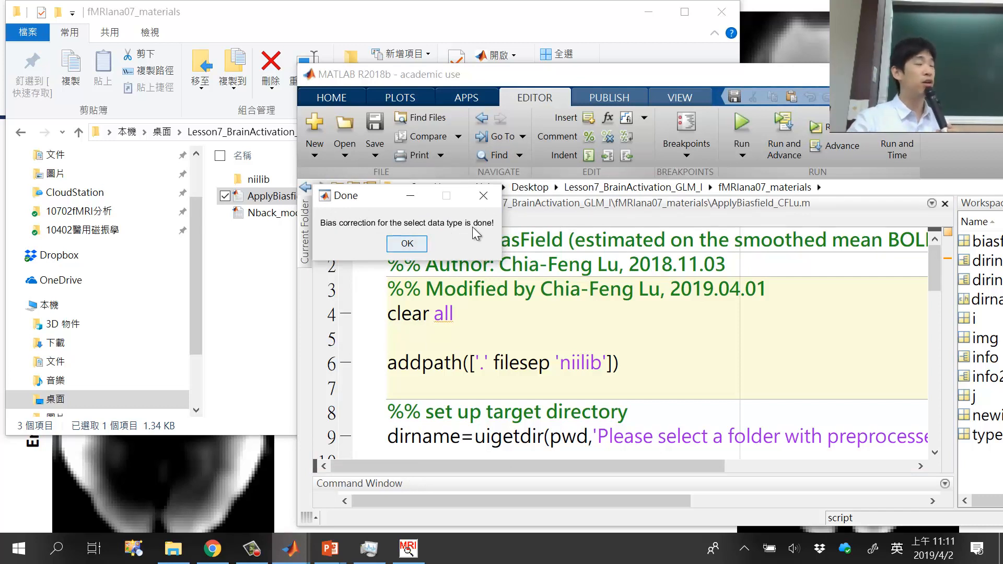
{"action": "left_click", "coordinate": [408, 243]}
In File Explorer, open the 1BACK folder under Lesson6_ImagePreproc/fMRIana06_materials/process.
{"action": "left_click", "coordinate": [251, 309]}
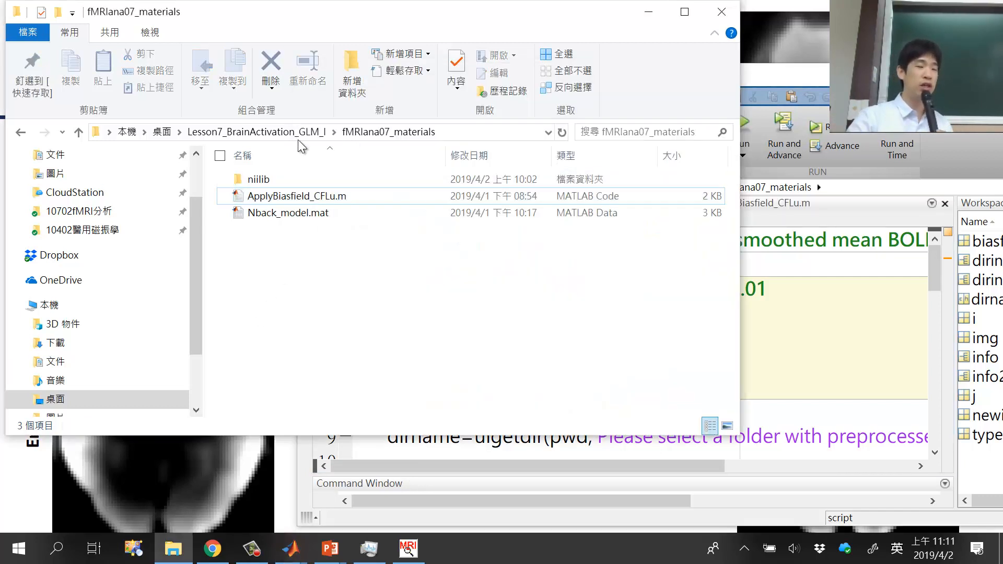
{"action": "left_click", "coordinate": [161, 132]}
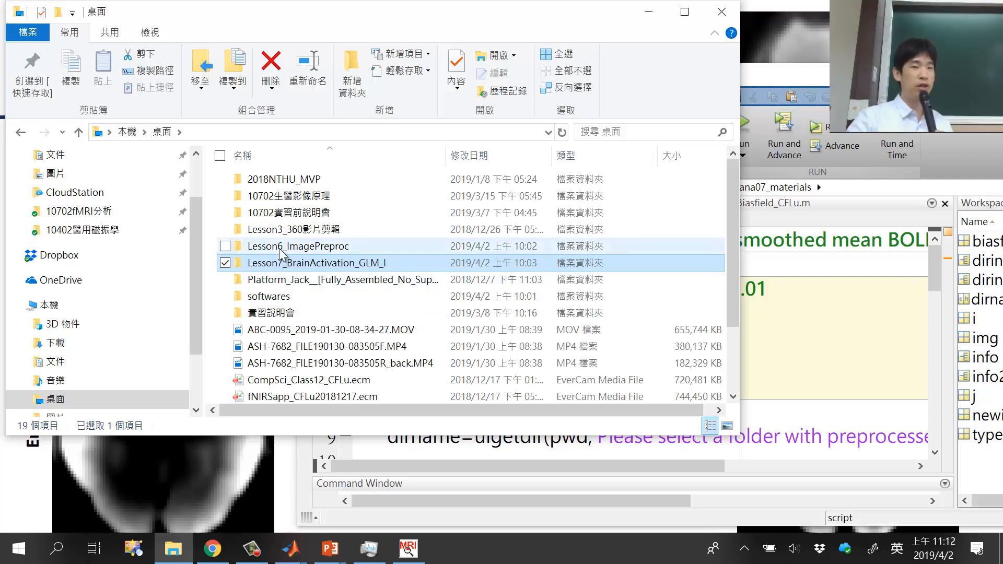
{"action": "double_click", "coordinate": [279, 247]}
{"action": "double_click", "coordinate": [289, 180]}
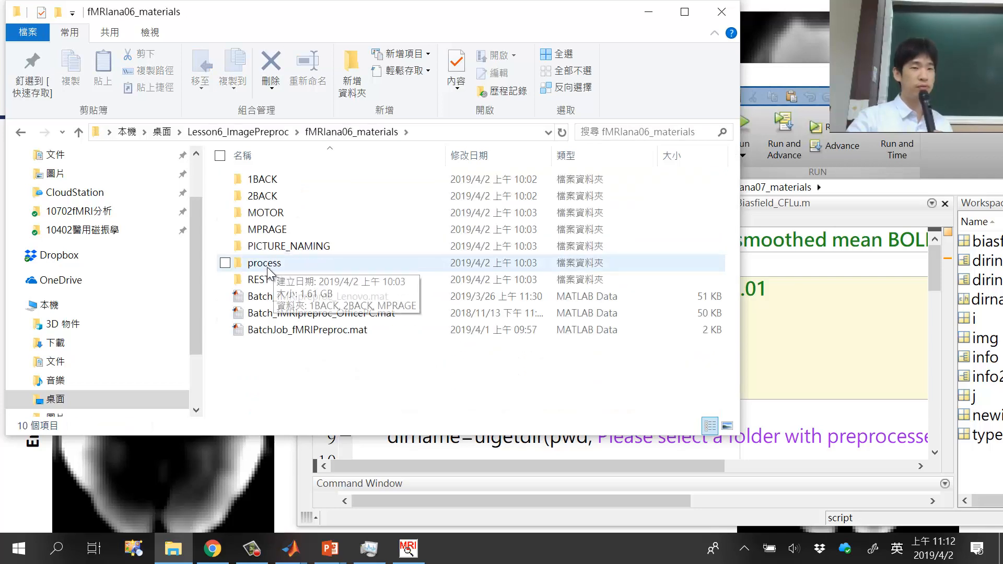
{"action": "double_click", "coordinate": [273, 261]}
{"action": "double_click", "coordinate": [278, 184]}
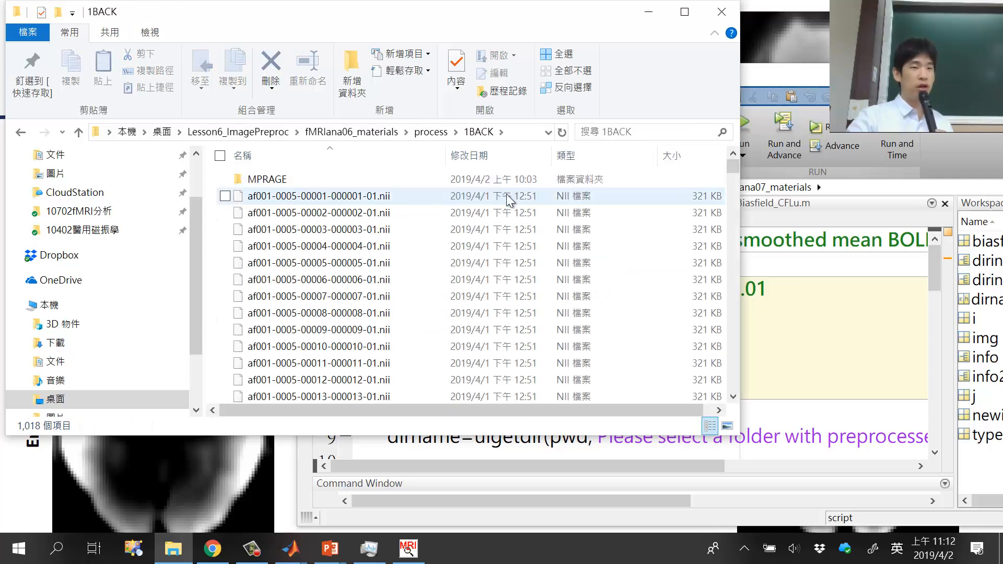
Search the 1BACK folder for "ms" and select the full range of bias-corrected images in the results.
{"action": "left_click", "coordinate": [610, 134]}
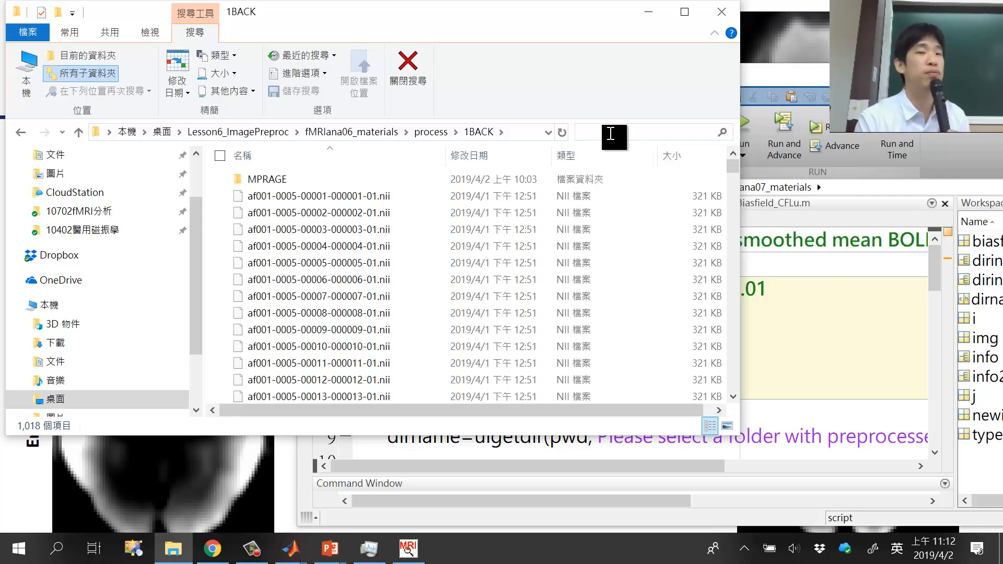
{"action": "type", "text": "m"}
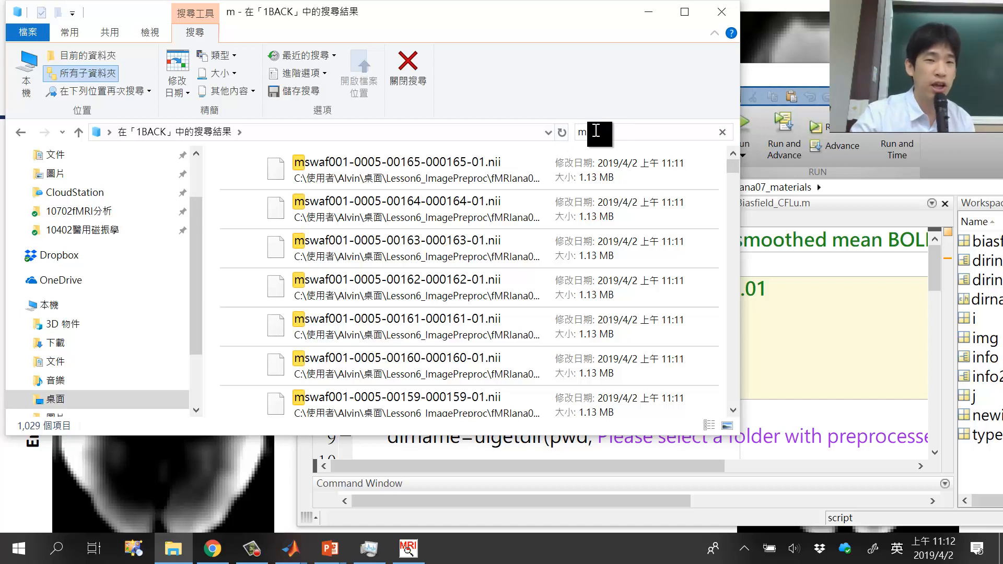
{"action": "type", "text": "s"}
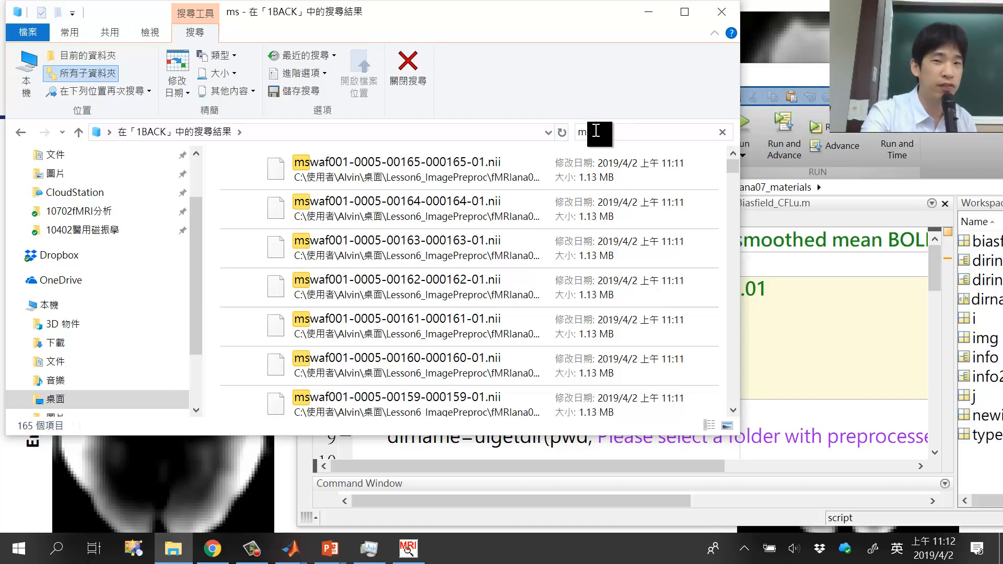
{"action": "left_click", "coordinate": [457, 166]}
{"action": "scroll", "coordinate": [473, 198], "scroll_direction": "down", "scroll_amount": 5}
{"action": "scroll", "coordinate": [473, 197], "scroll_direction": "down", "scroll_amount": 20}
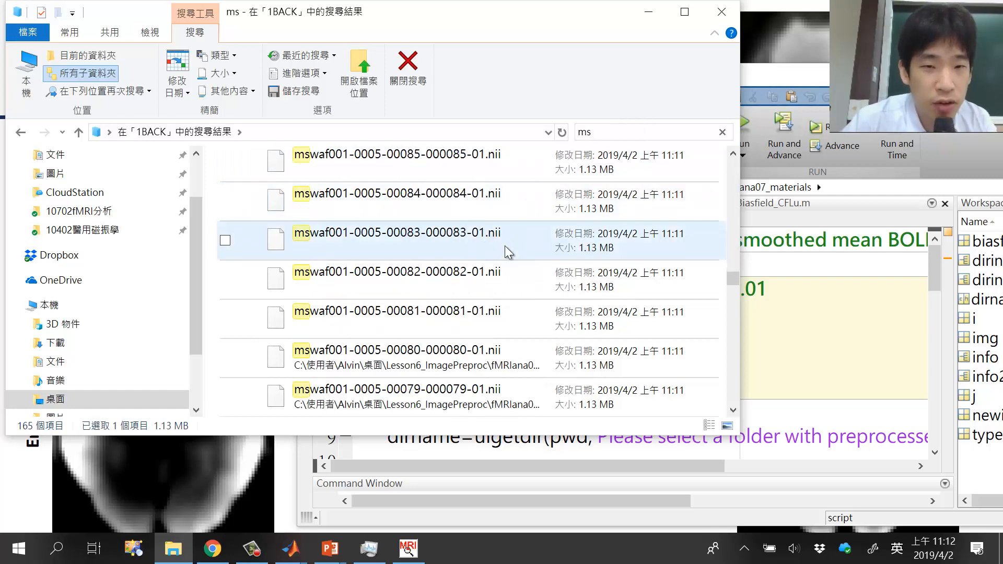
{"action": "scroll", "coordinate": [505, 279], "scroll_direction": "down", "scroll_amount": 9}
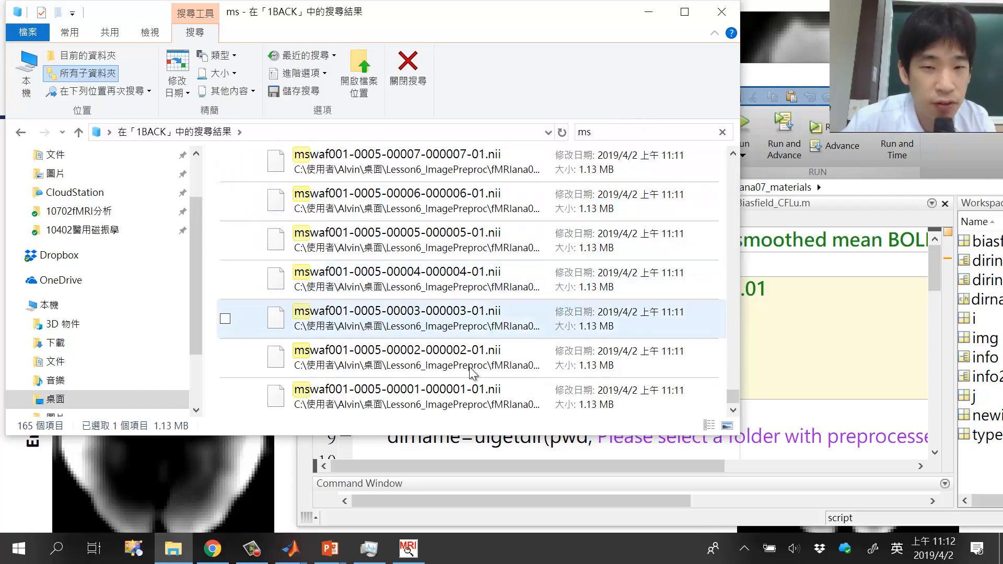
{"action": "left_click", "coordinate": [460, 381], "text": "shift"}
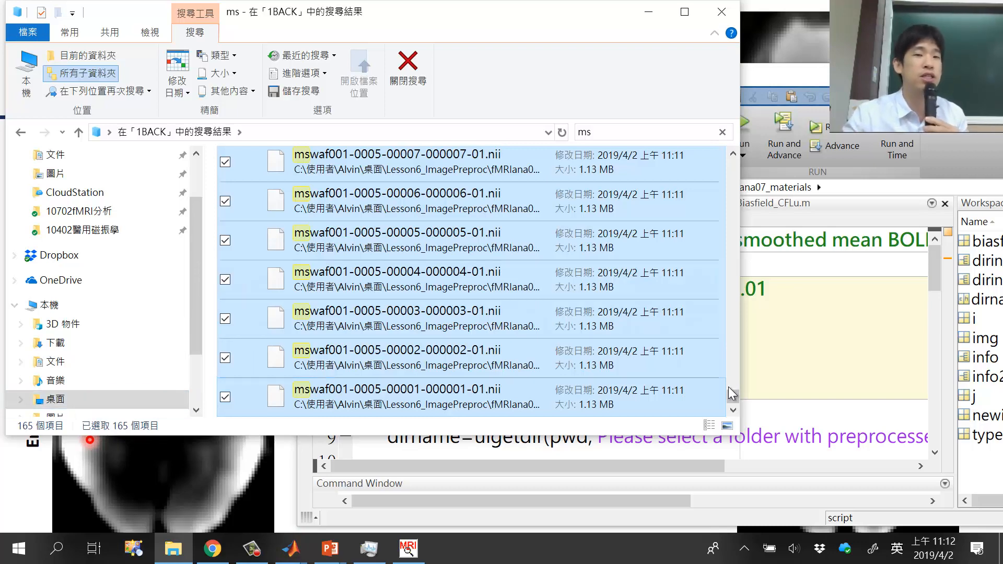
{"action": "left_click_drag", "start_coordinate": [729, 396], "coordinate": [730, 168]}
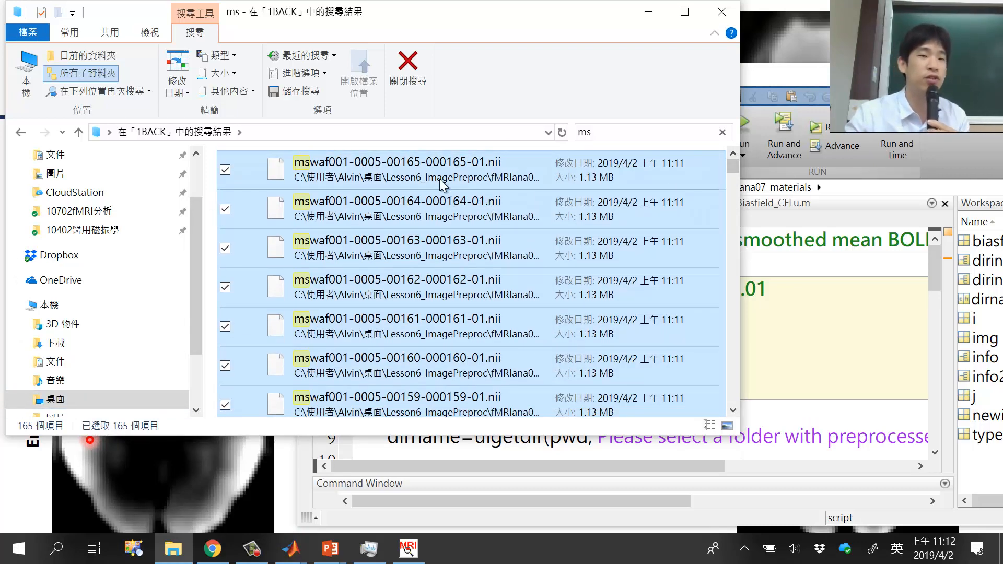
{"action": "left_click", "coordinate": [440, 179]}
{"action": "left_click", "coordinate": [410, 546]}
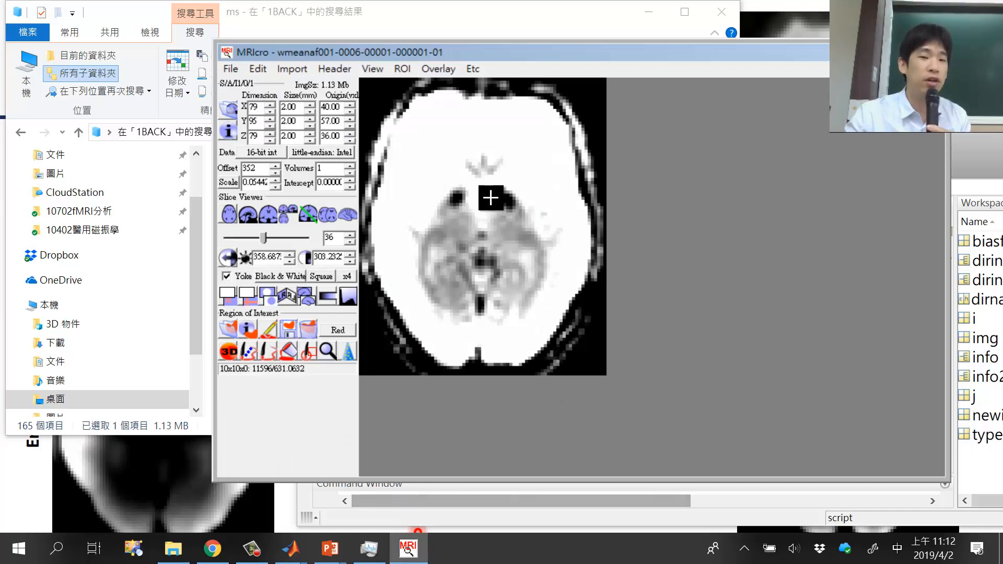
{"action": "left_click_drag", "start_coordinate": [471, 55], "coordinate": [208, 240]}
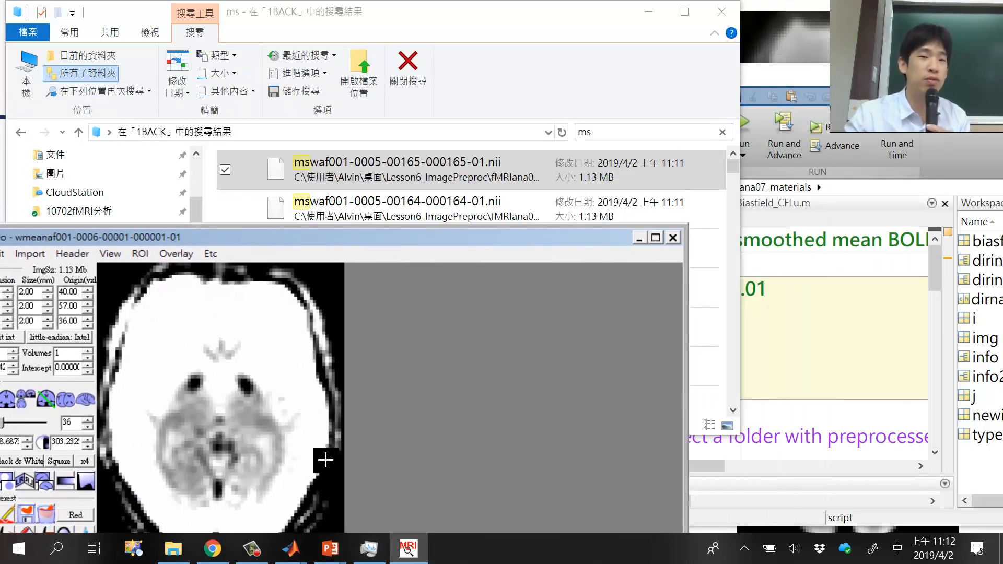
{"action": "right_click", "coordinate": [411, 551]}
{"action": "left_click", "coordinate": [403, 470]}
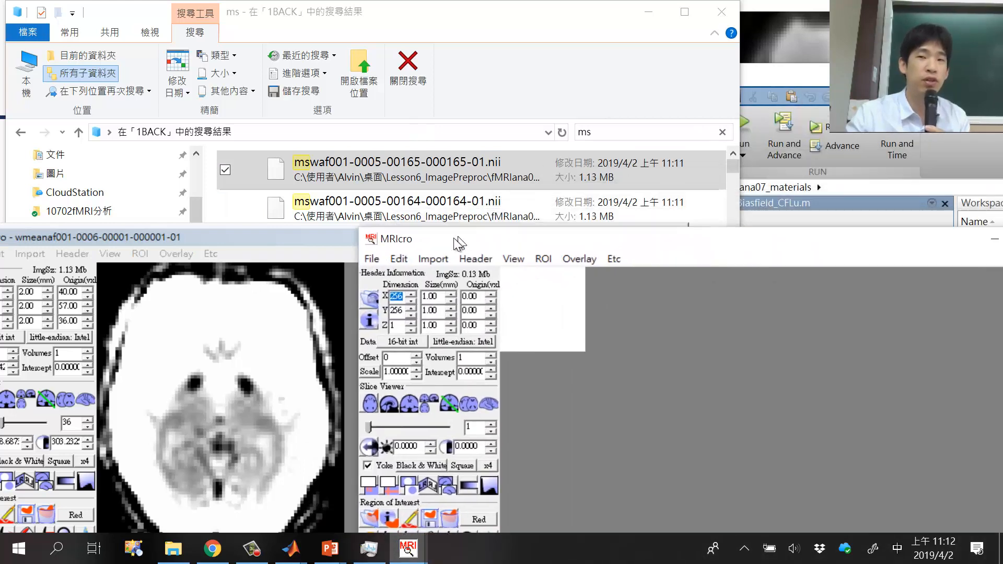
{"action": "left_click_drag", "start_coordinate": [397, 170], "coordinate": [572, 346]}
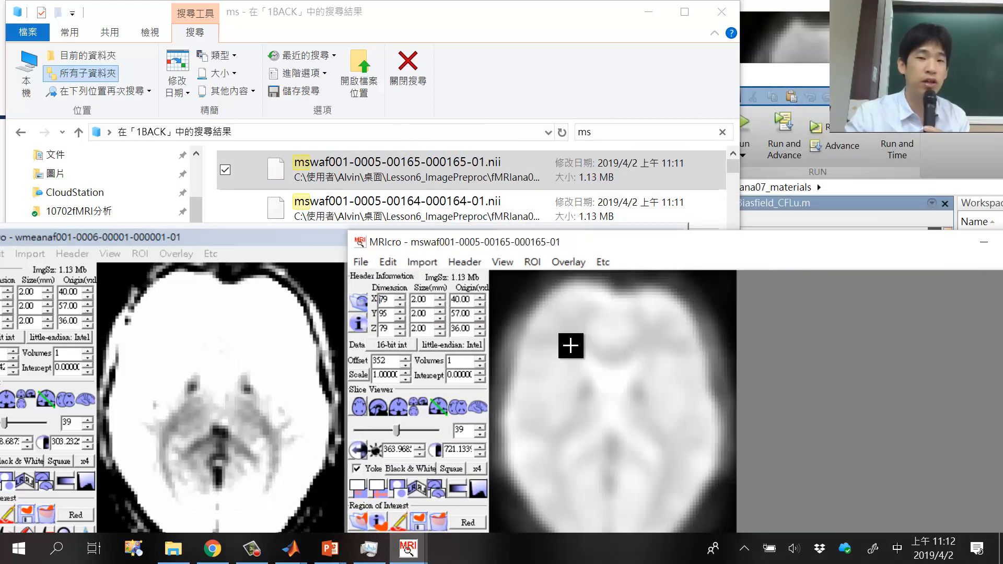
Adjust the contrast of the corrected image and the mean image using central brain regions, for side-by-side comparison.
{"action": "left_click_drag", "start_coordinate": [607, 421], "coordinate": [645, 467]}
{"action": "left_click_drag", "start_coordinate": [599, 441], "coordinate": [619, 469]}
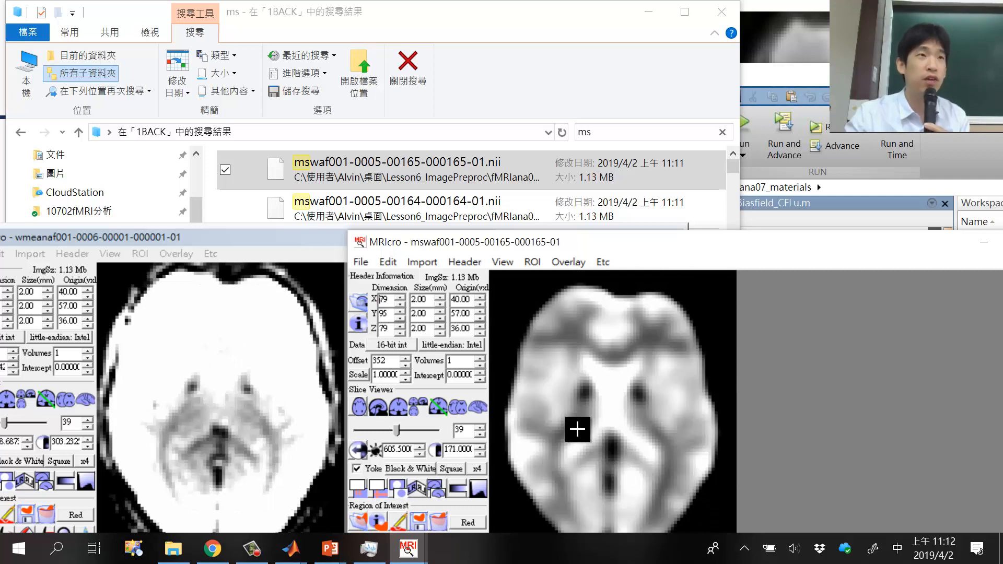
{"action": "left_click", "coordinate": [203, 411]}
{"action": "left_click_drag", "start_coordinate": [209, 417], "coordinate": [324, 454]}
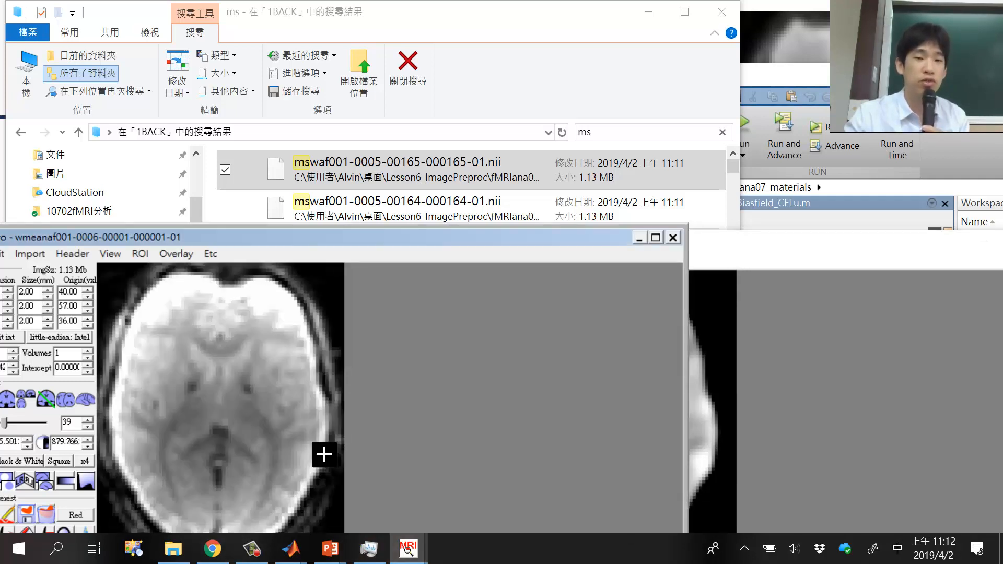
{"action": "left_click", "coordinate": [727, 396]}
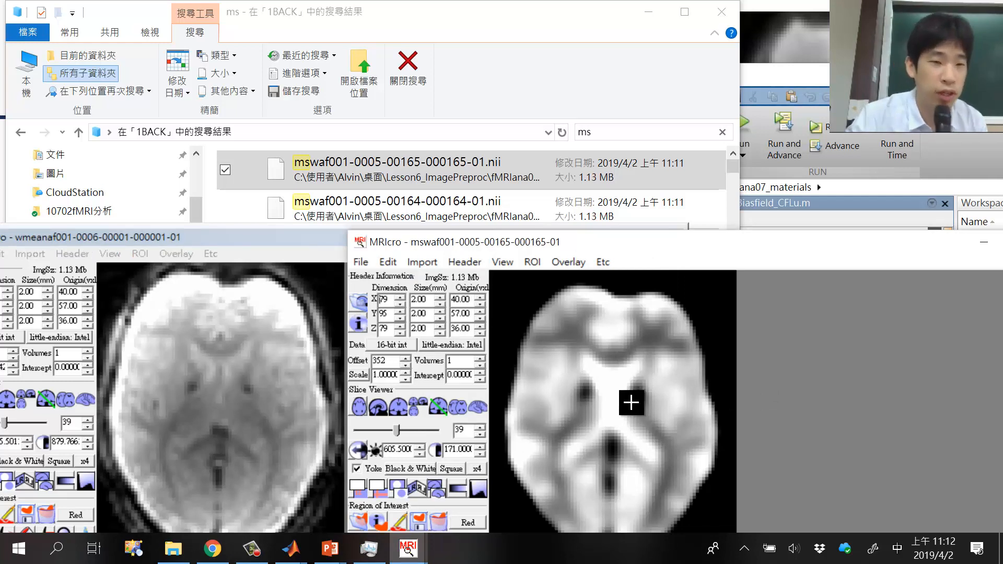
{"action": "left_click", "coordinate": [714, 158]}
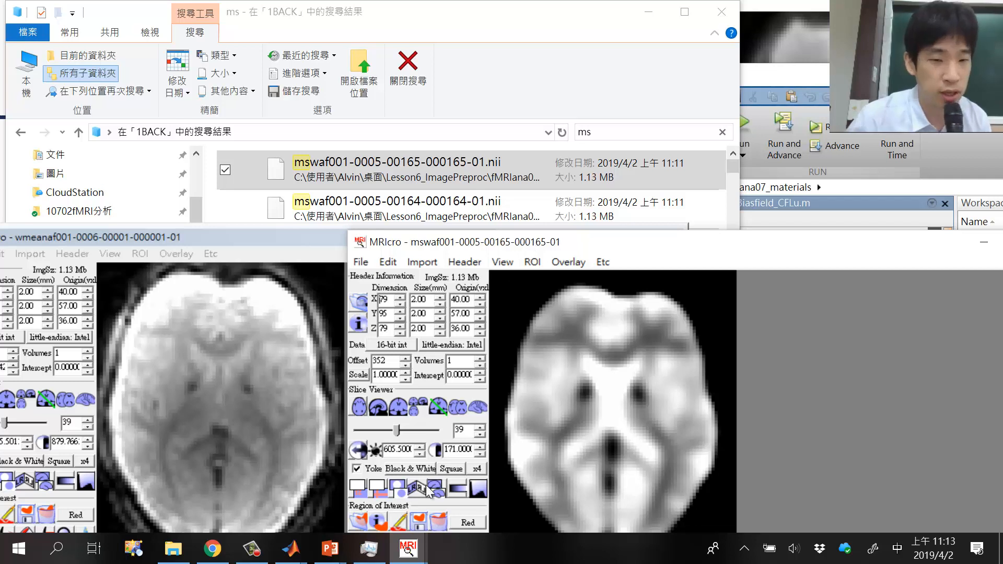
{"action": "mouse_move", "coordinate": [370, 548]}
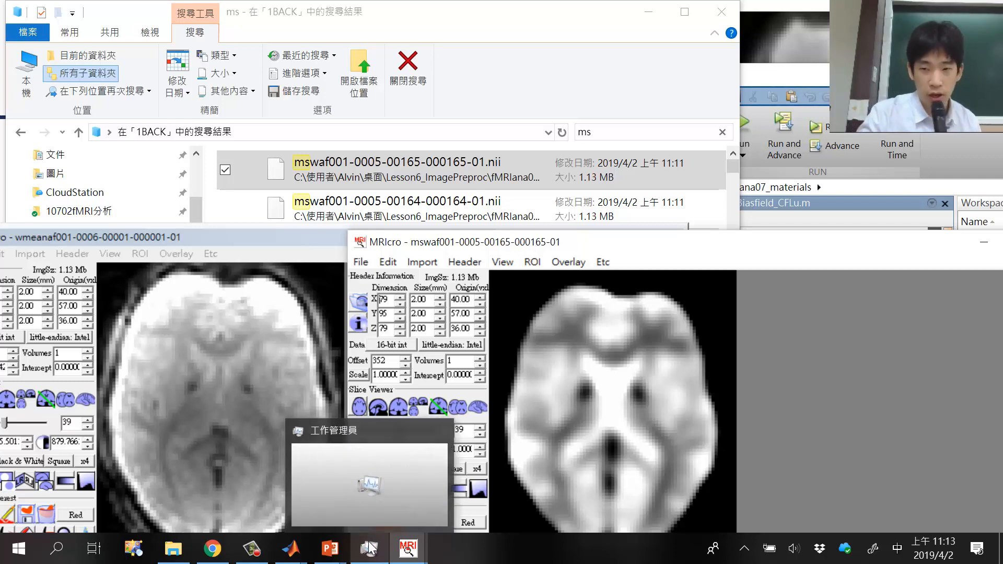